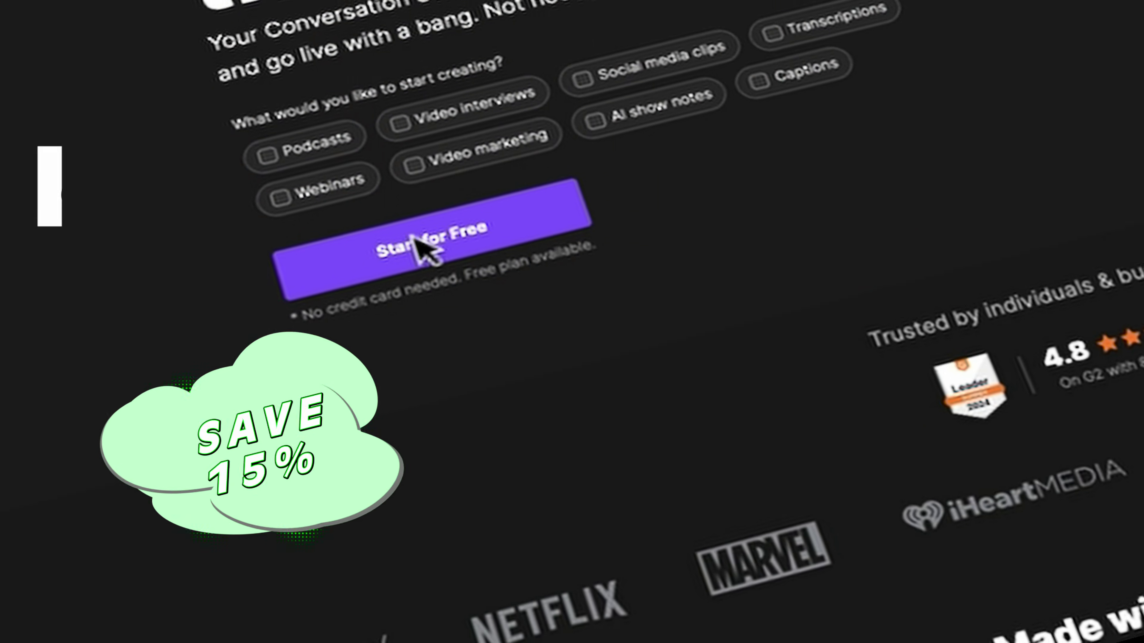
Start a free Riverside account and reach the dashboard listing the DR Podcast EP 13 project.
click(380, 291)
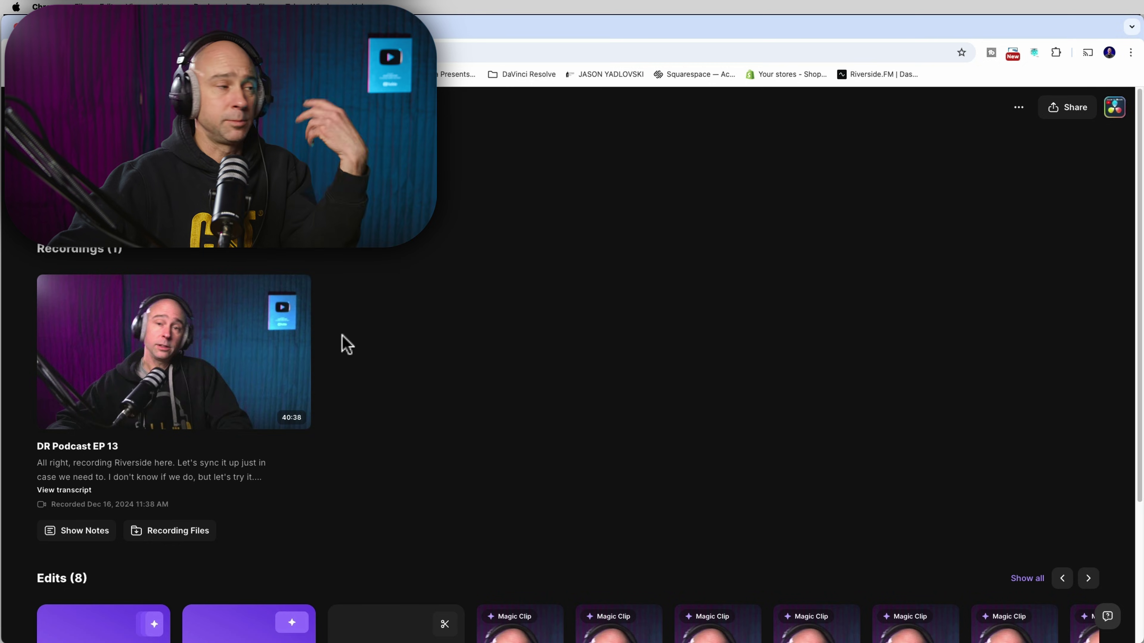
Open the DR Podcast EP 13 project and scroll down to its eight edits.
mouse_move(249, 408)
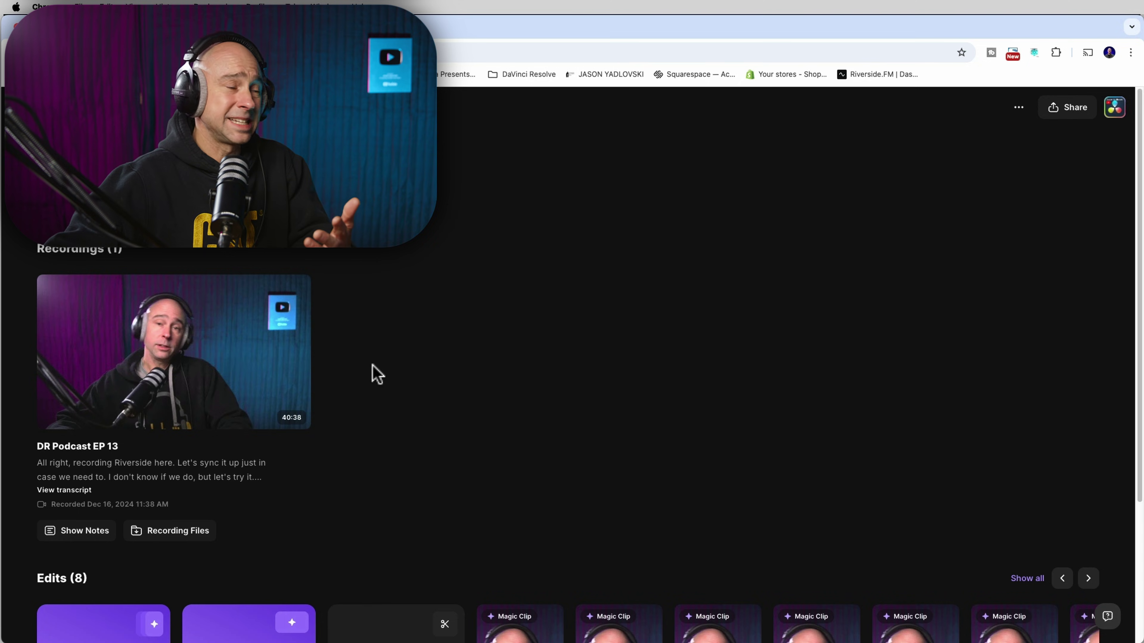
scroll(376, 373, down, 5)
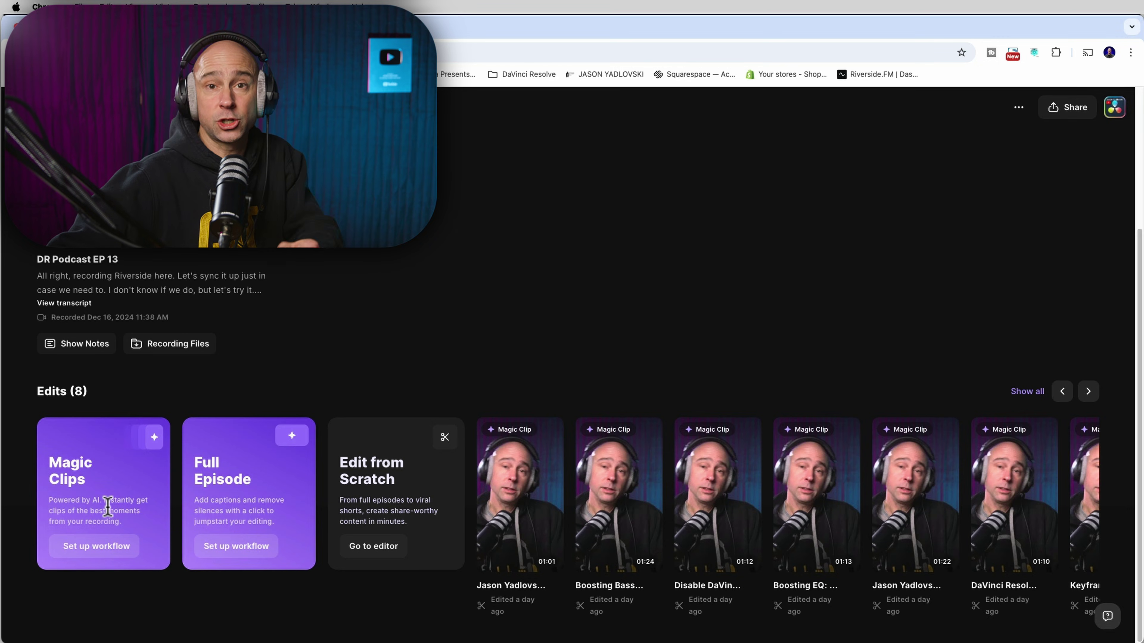
click(88, 550)
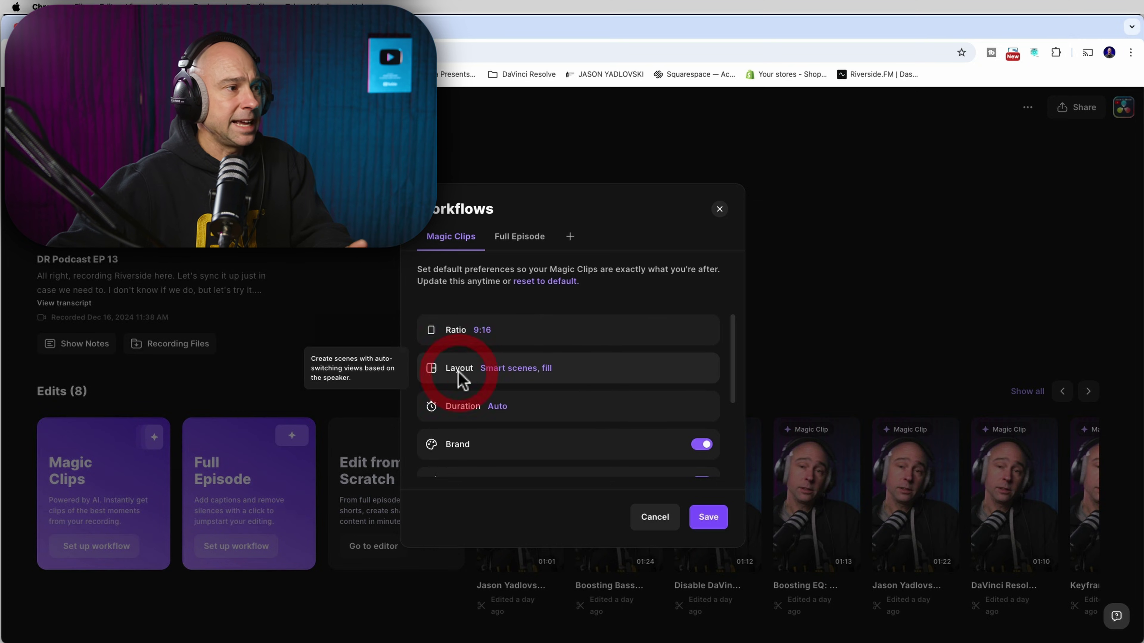
scroll(522, 417, down, 5)
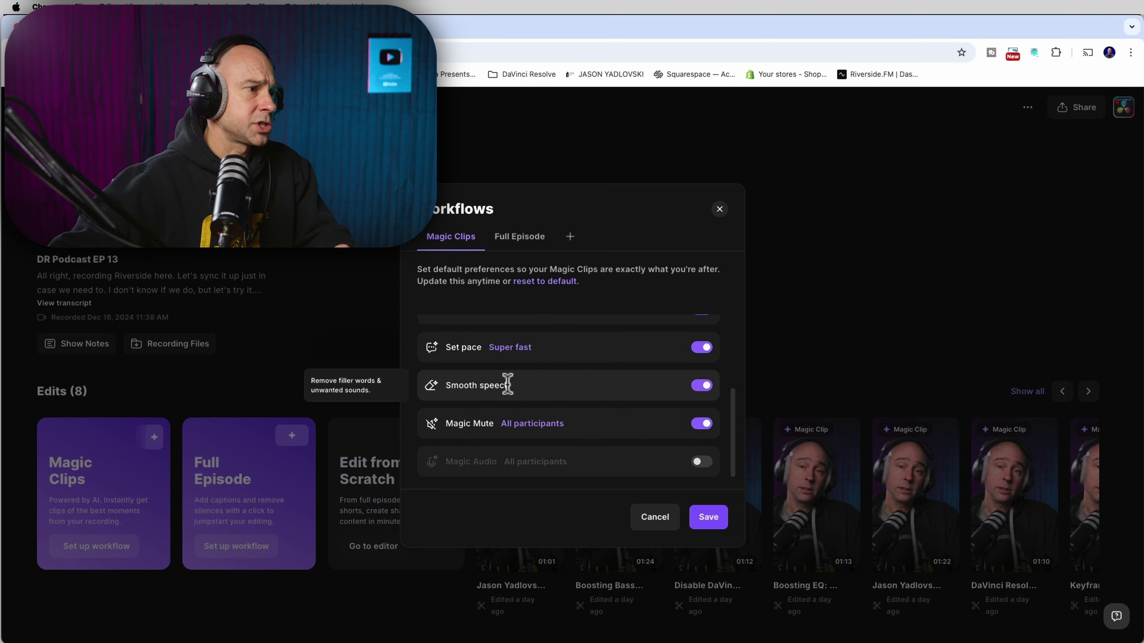
scroll(518, 429, up, 5)
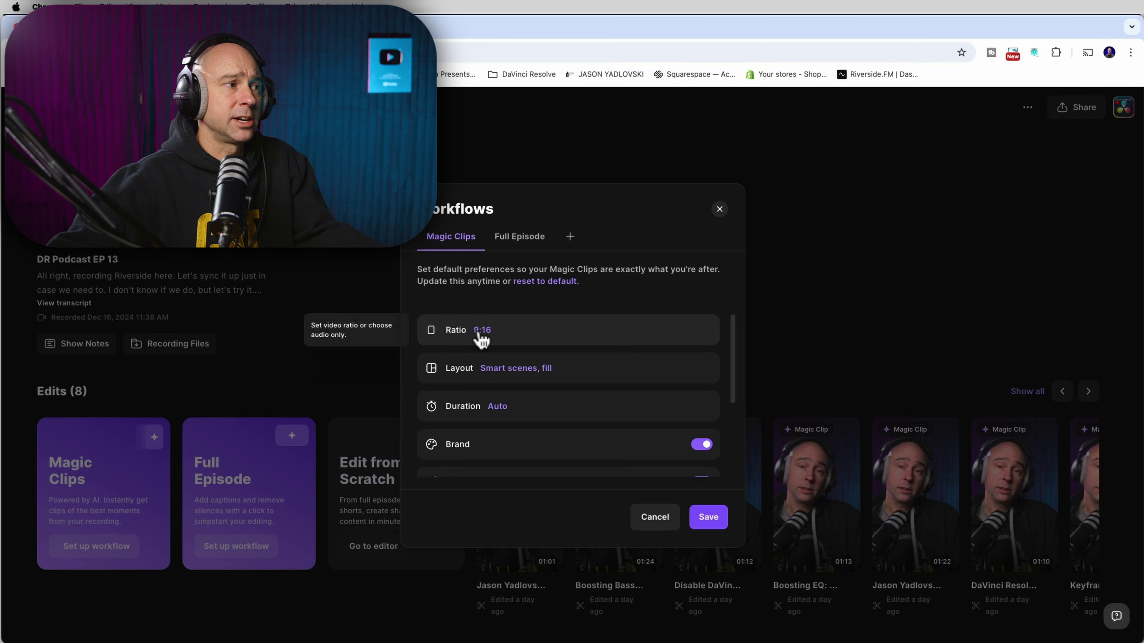
key(Escape)
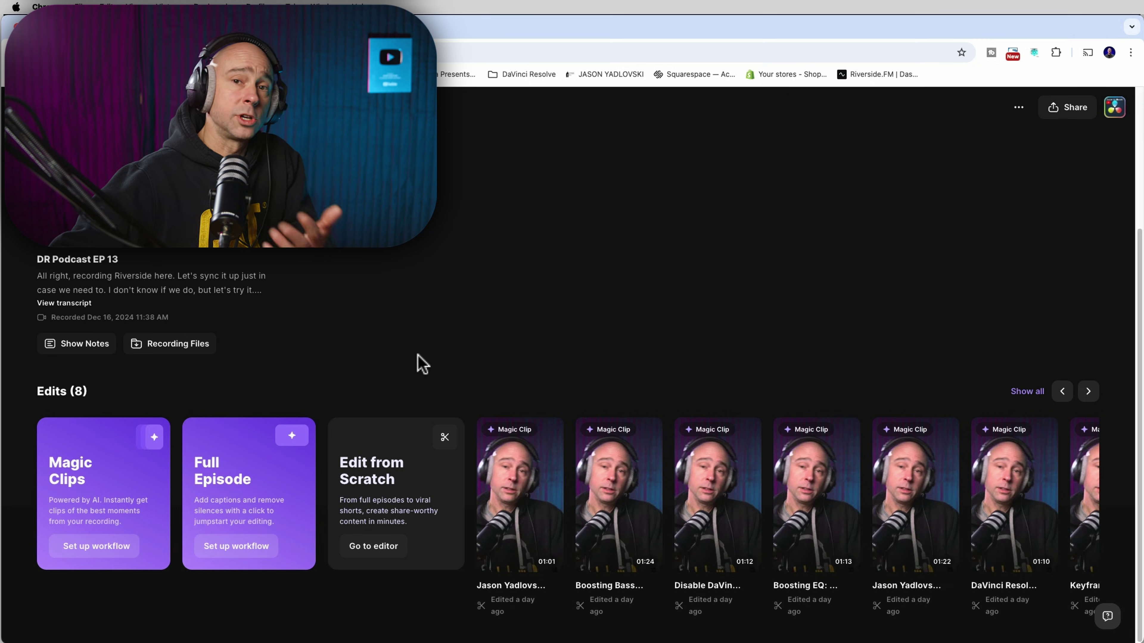
click(246, 549)
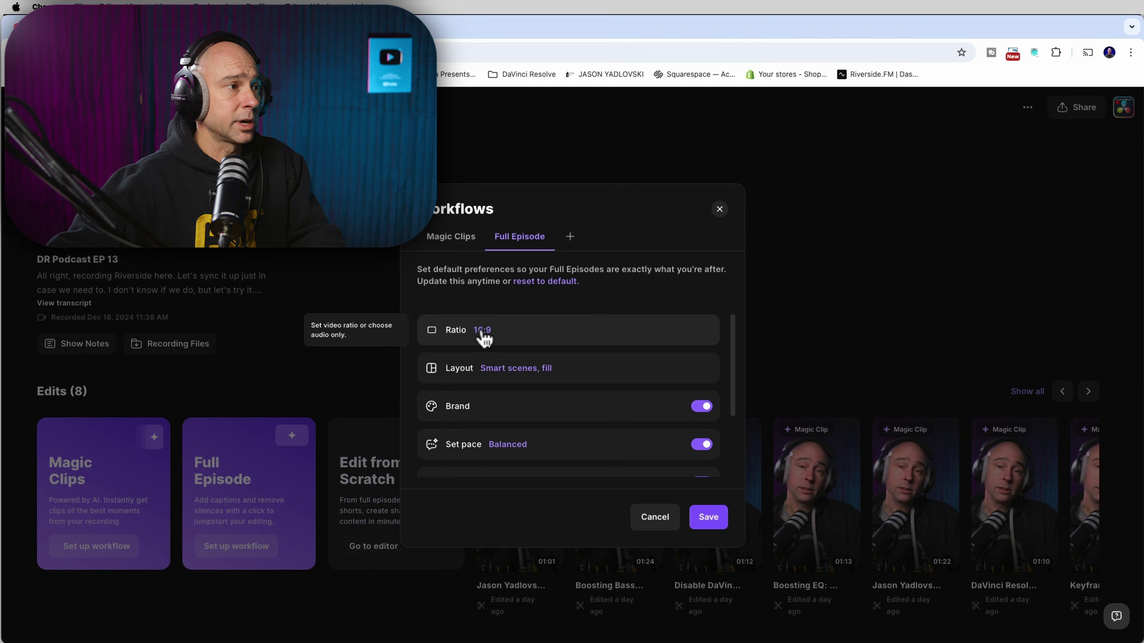
click(483, 334)
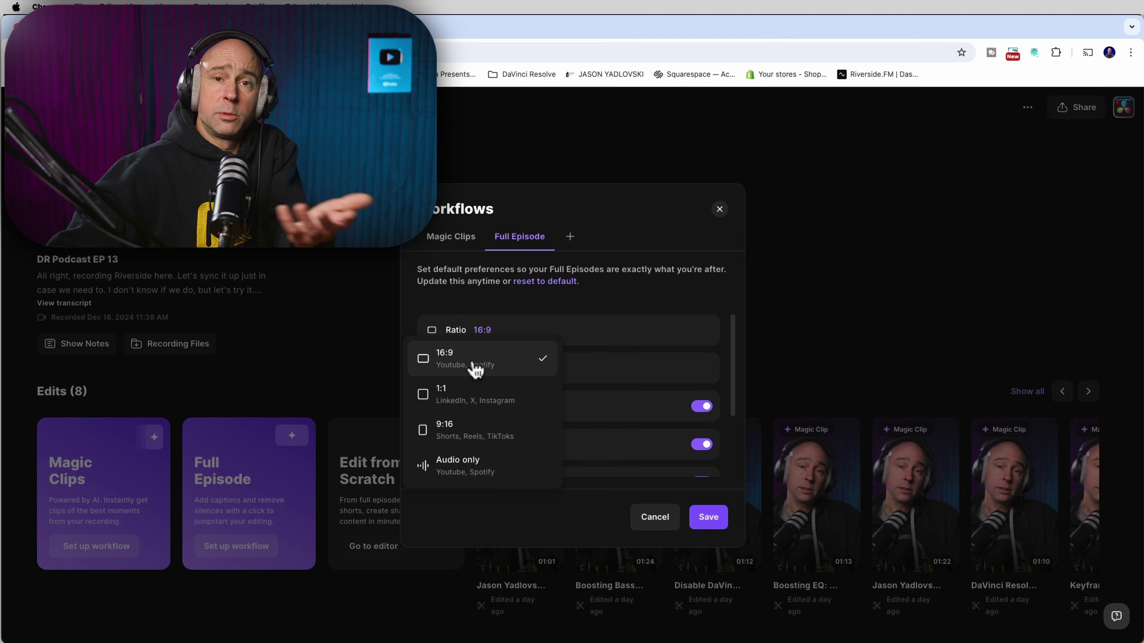
scroll(543, 351, down, 3)
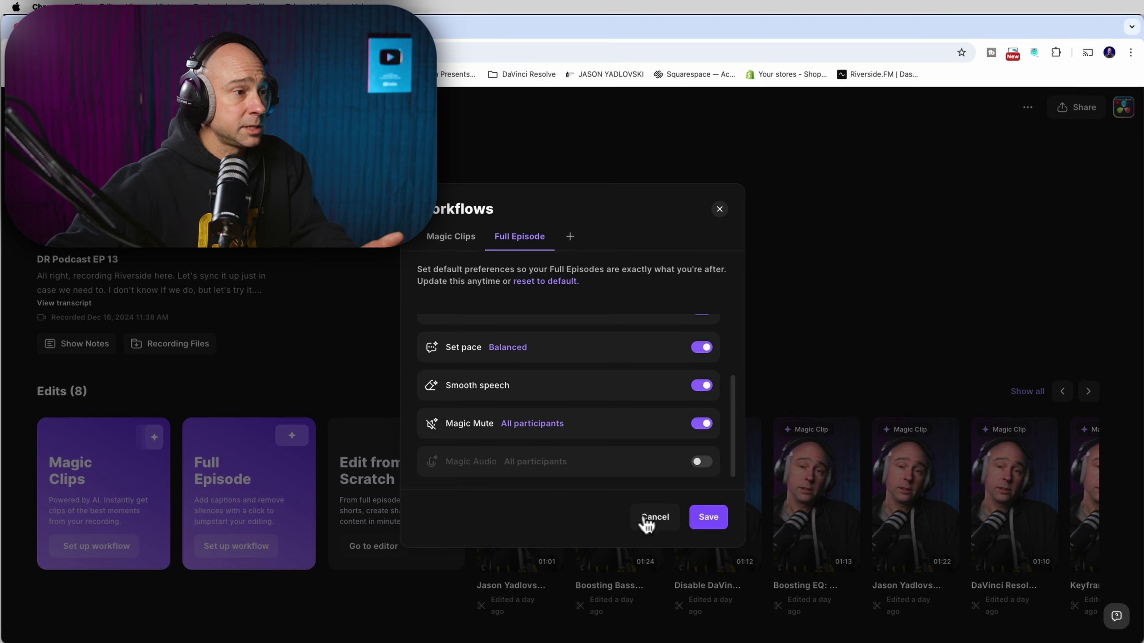
click(654, 518)
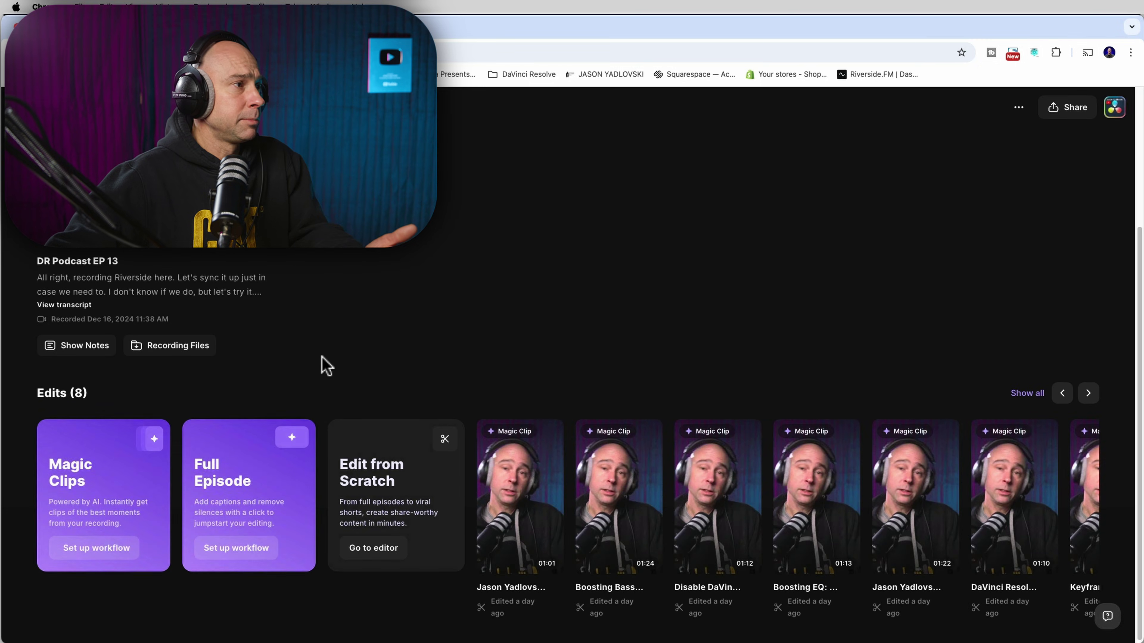
scroll(324, 365, up, 5)
Open the recording in the editor, delete the 4.0s transcript pause, and jump playback to 03:04.
mouse_move(184, 355)
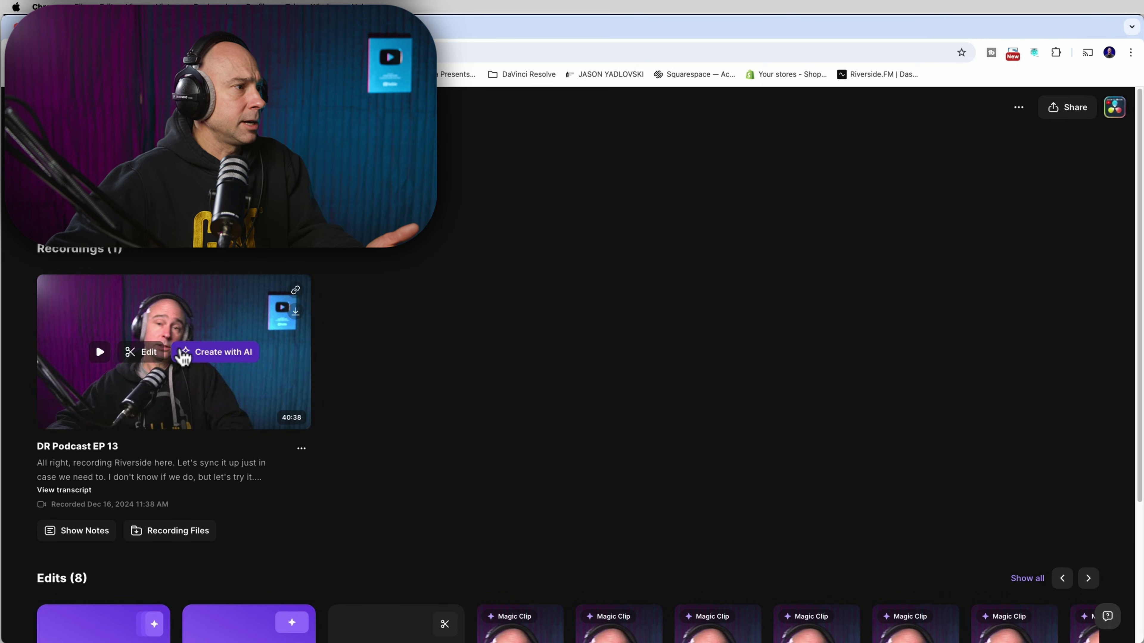
click(141, 352)
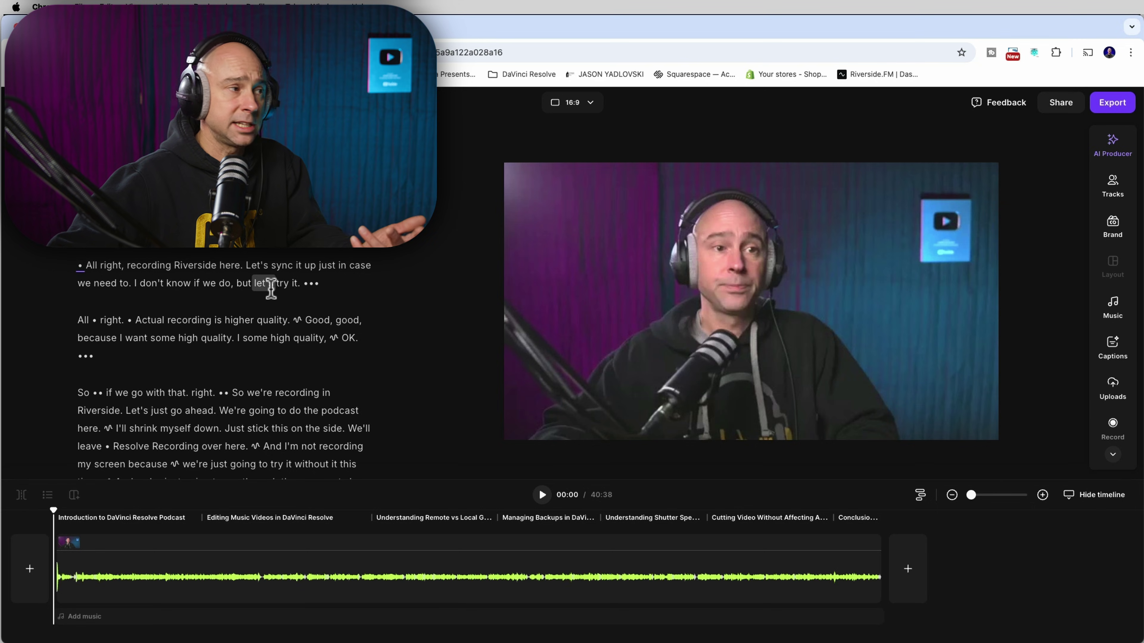
click(84, 357)
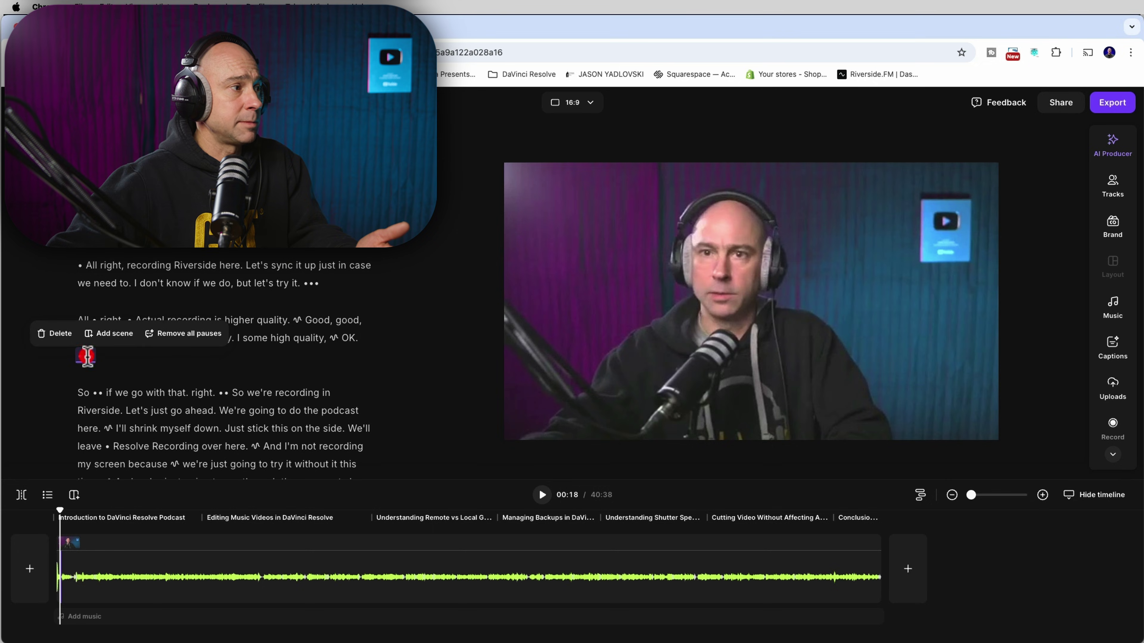
click(87, 357)
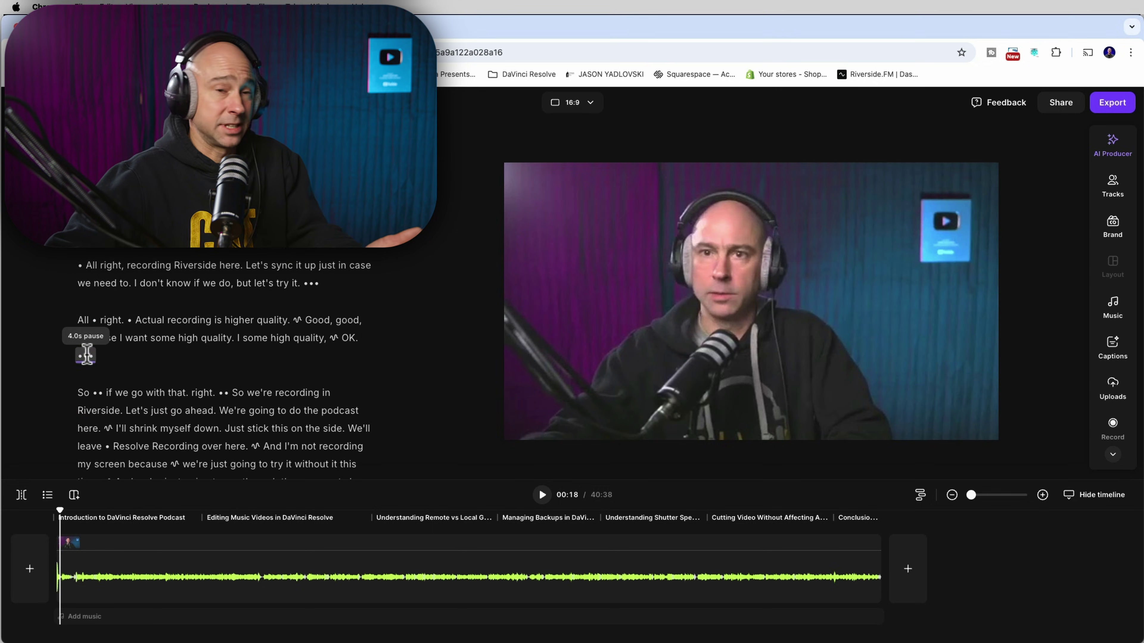
click(86, 356)
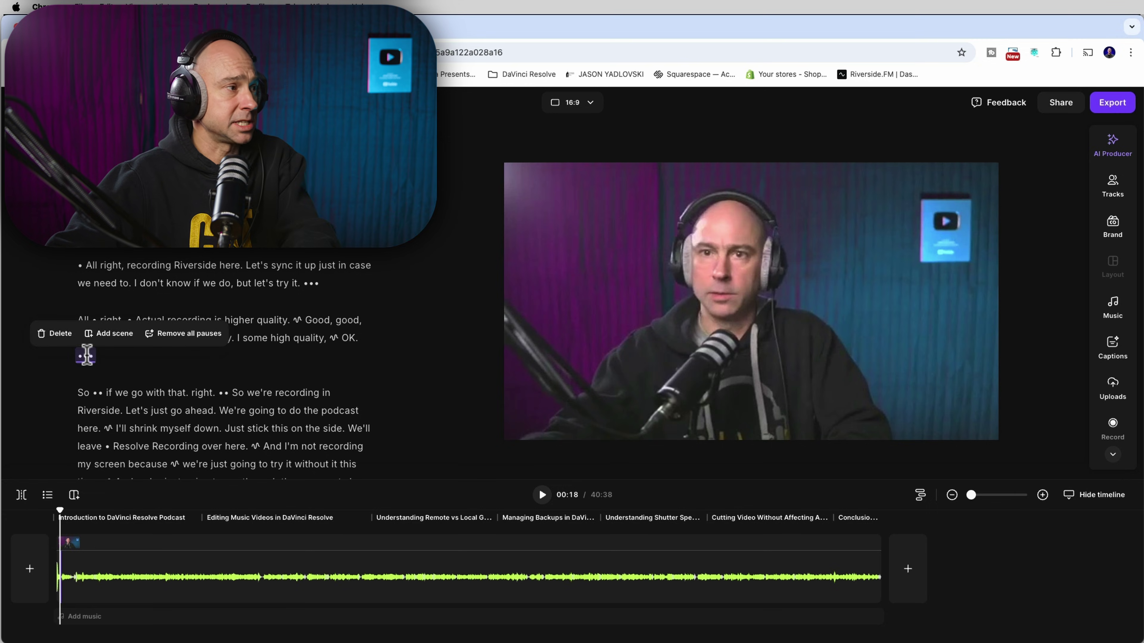
key(BackSpace)
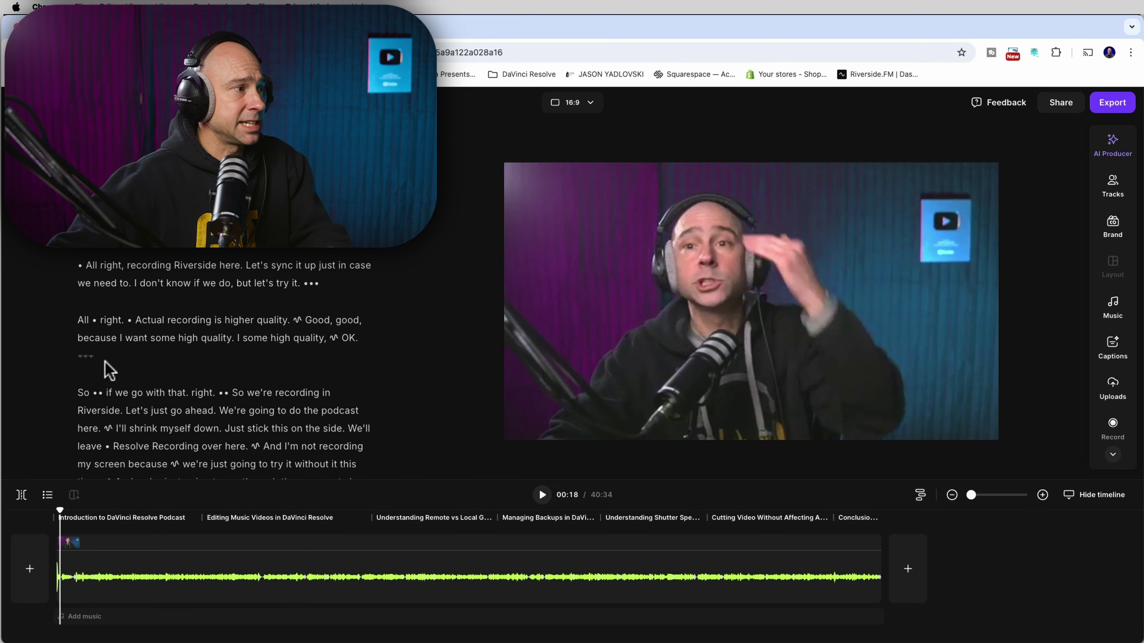
click(119, 563)
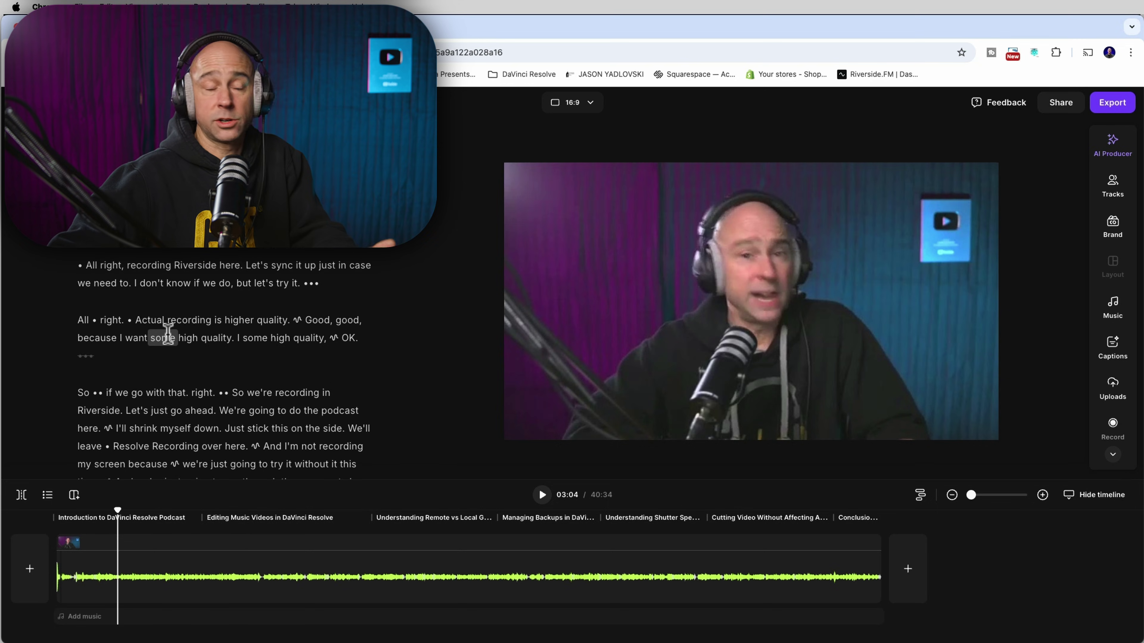
scroll(167, 333, down, 3)
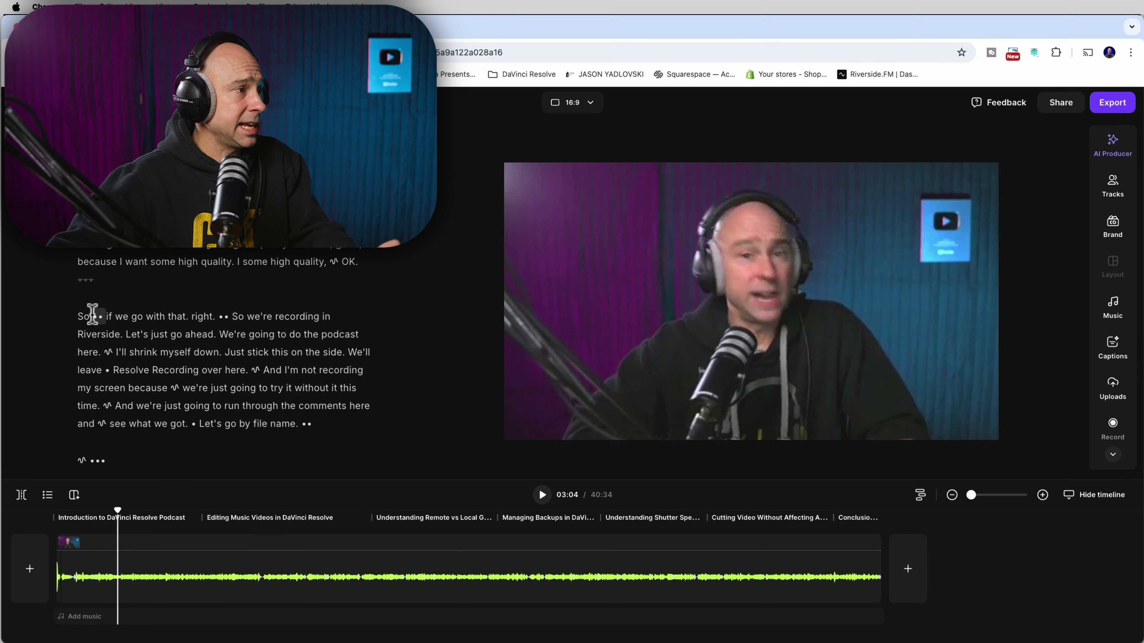
click(78, 316)
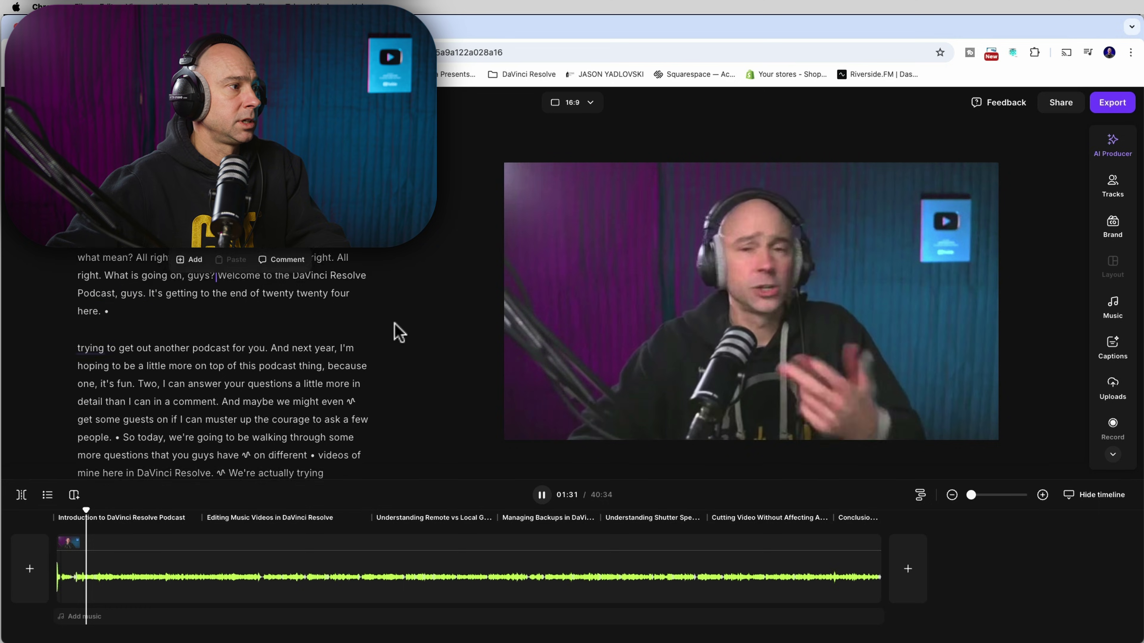
key(space)
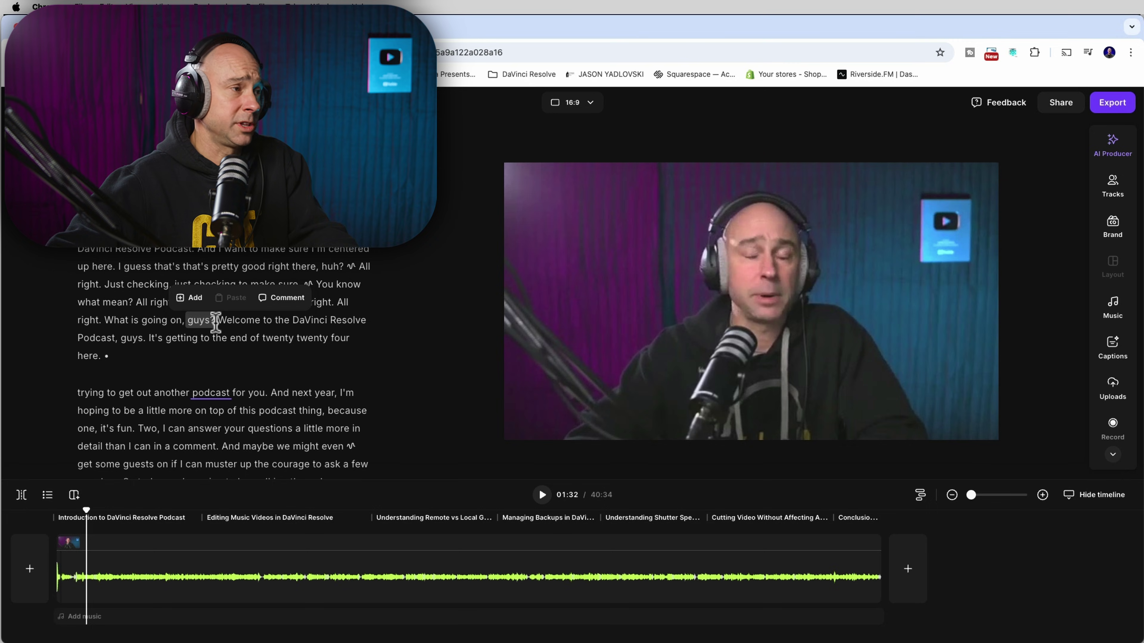
drag(216, 323, 79, 263)
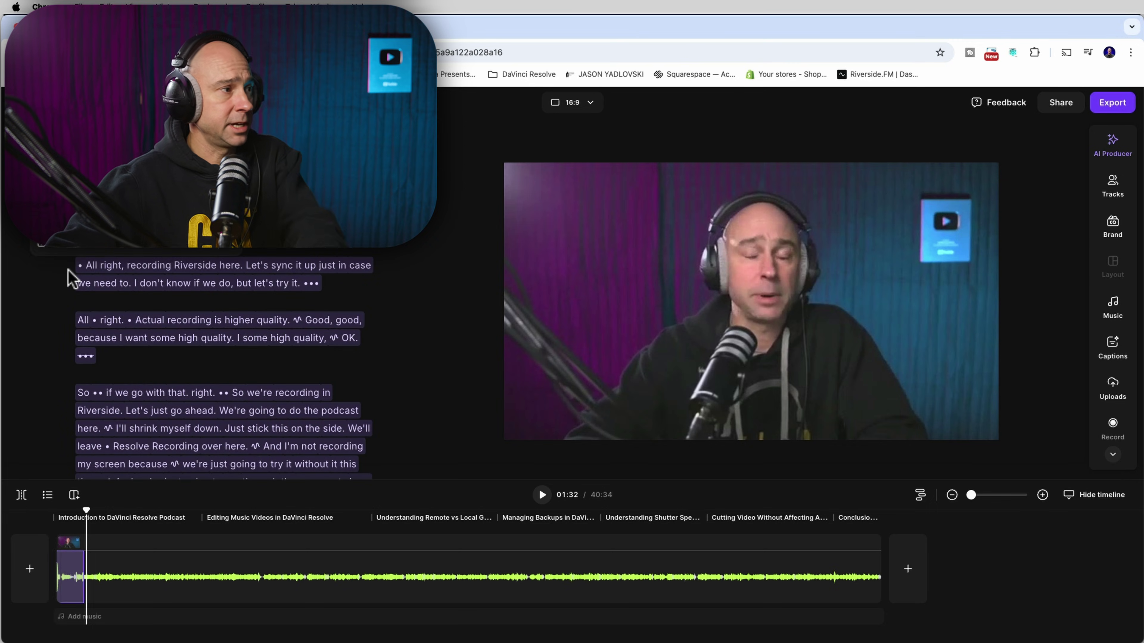
key(BackSpace)
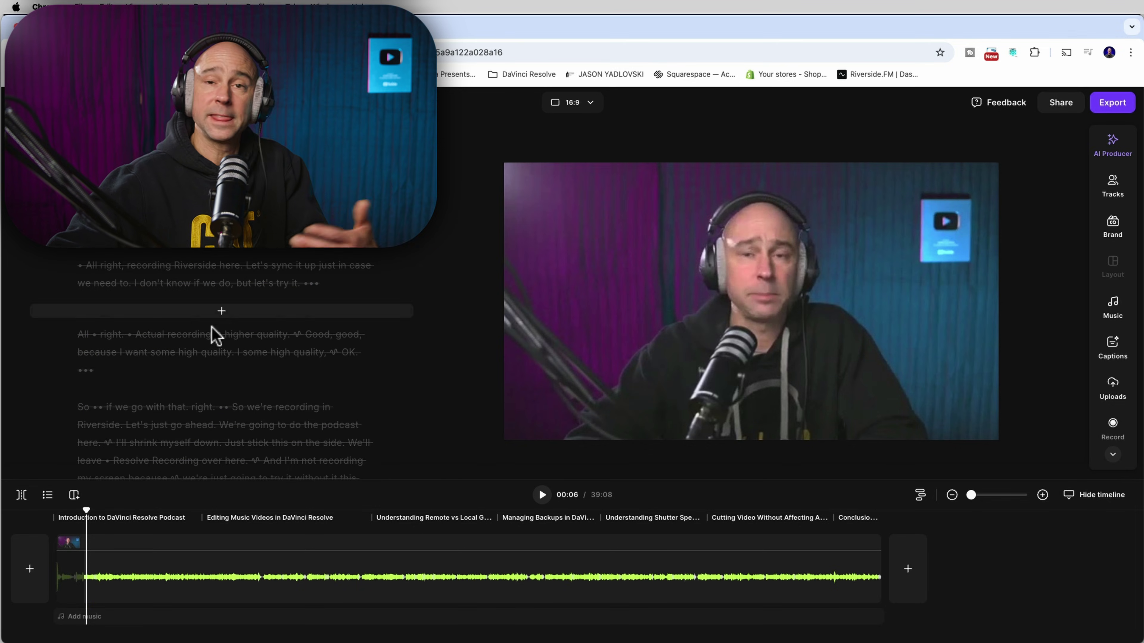
scroll(212, 338, down, 5)
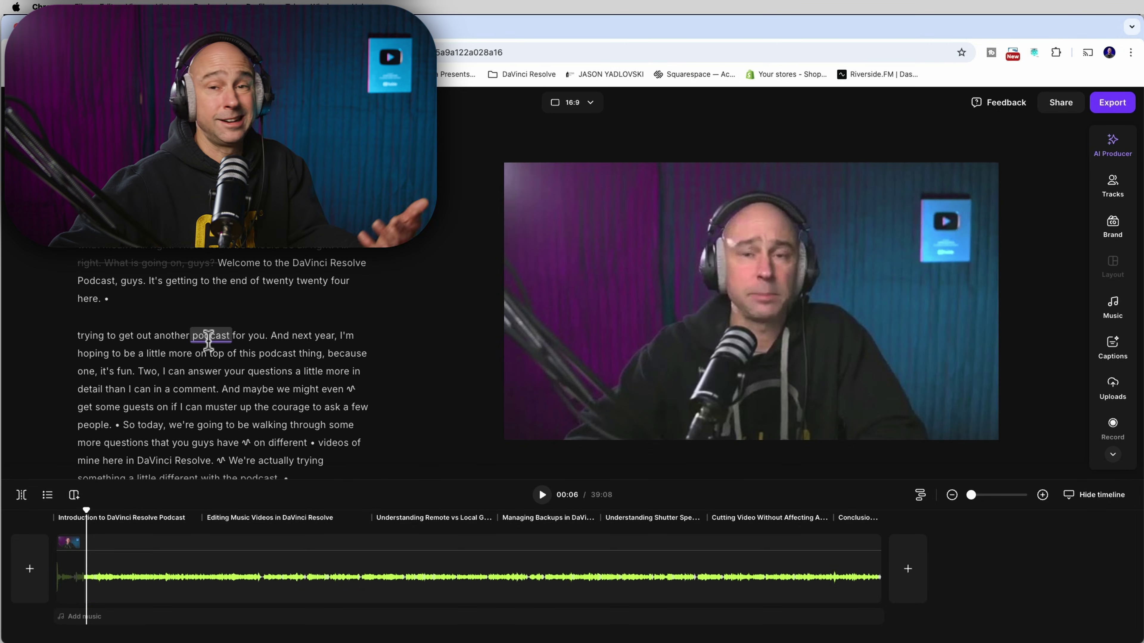
scroll(208, 337, down, 10)
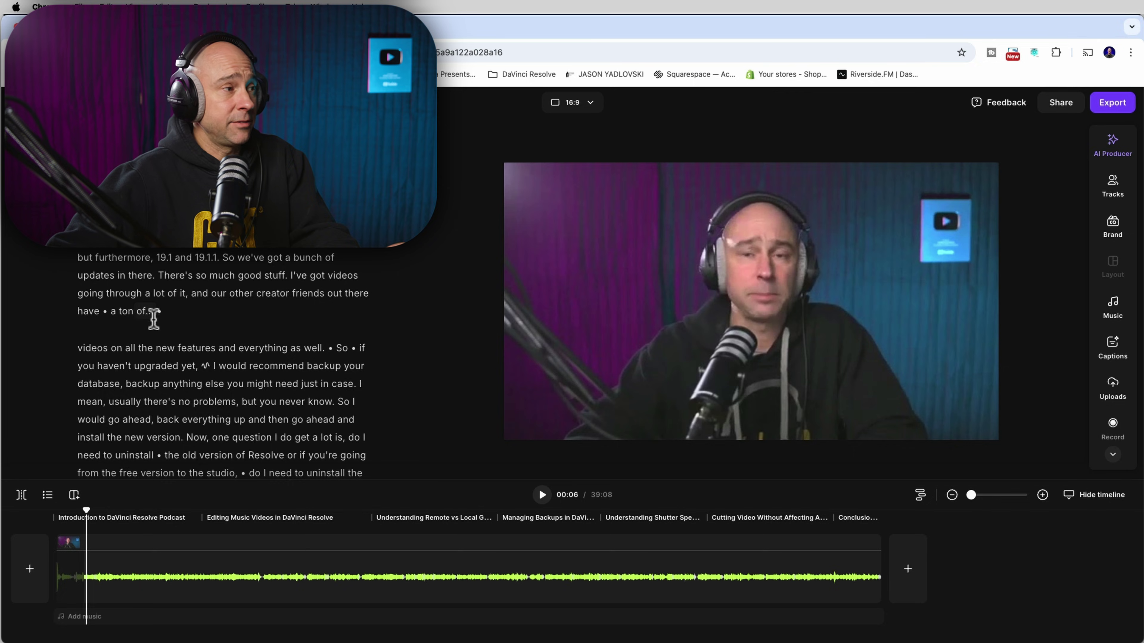
scroll(196, 319, down, 10)
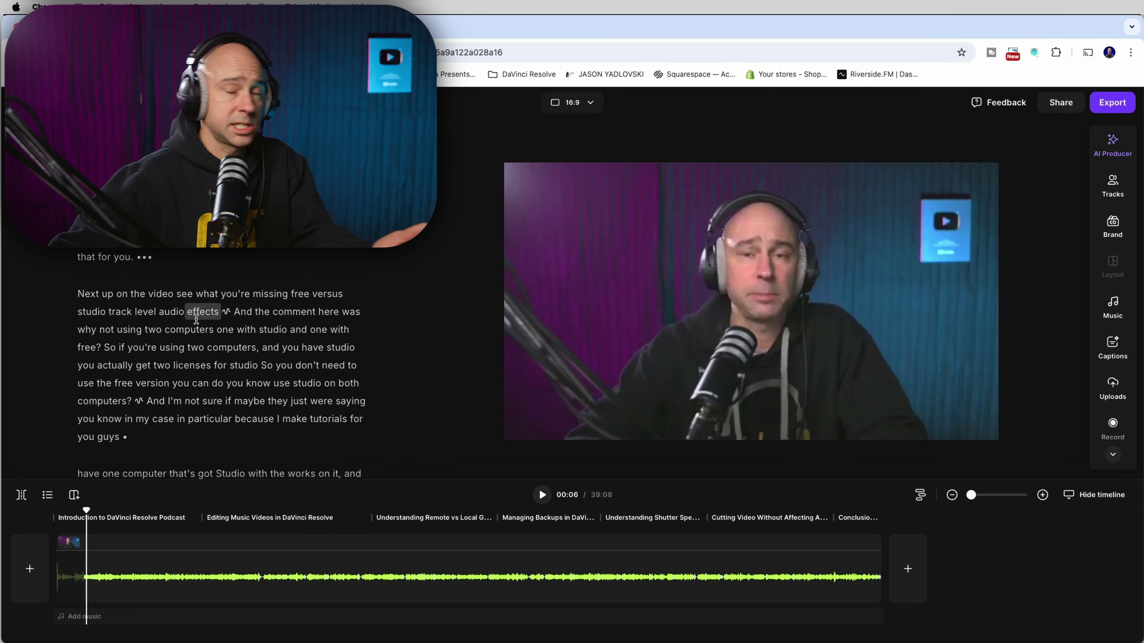
mouse_move(365, 454)
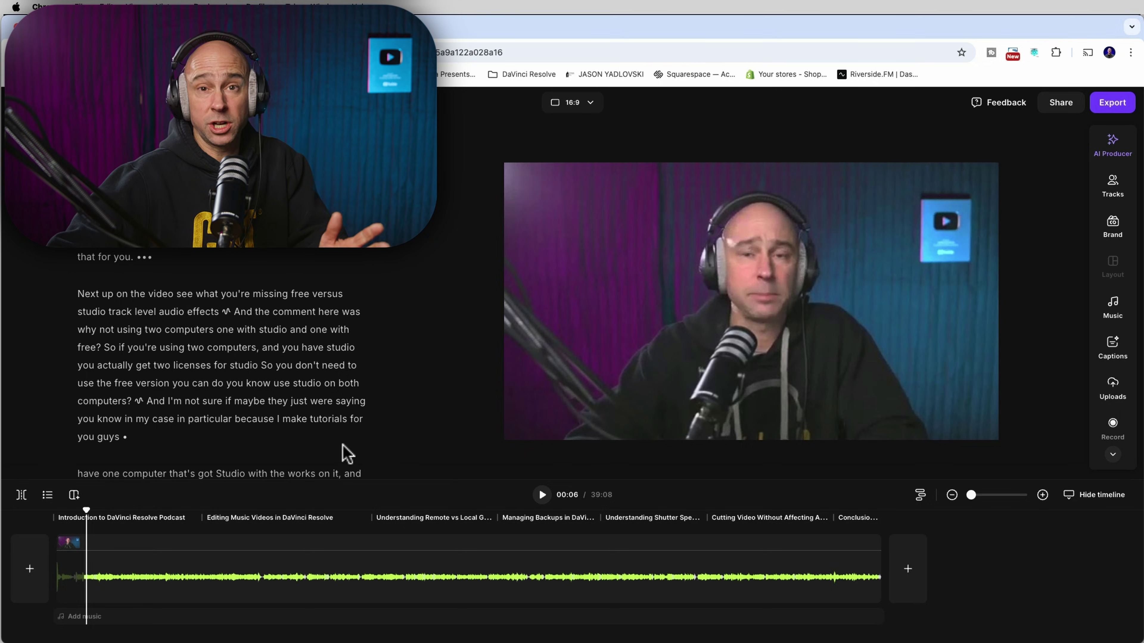
Go through the AI Producer and Tracks panels to reach the Brand settings sidebar.
click(1114, 145)
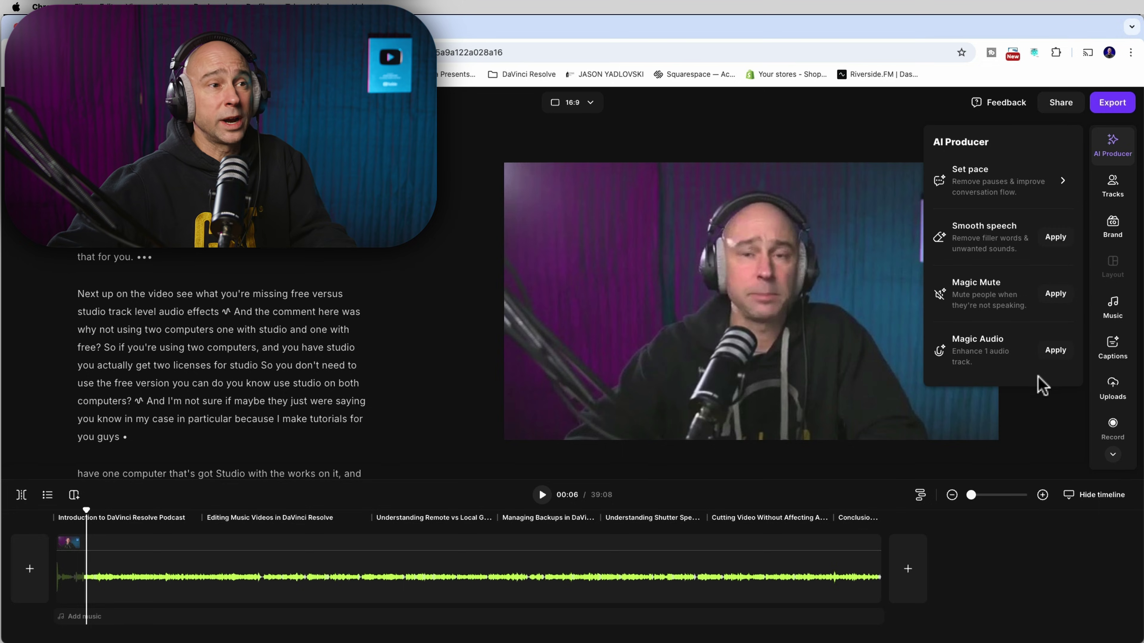
click(1112, 184)
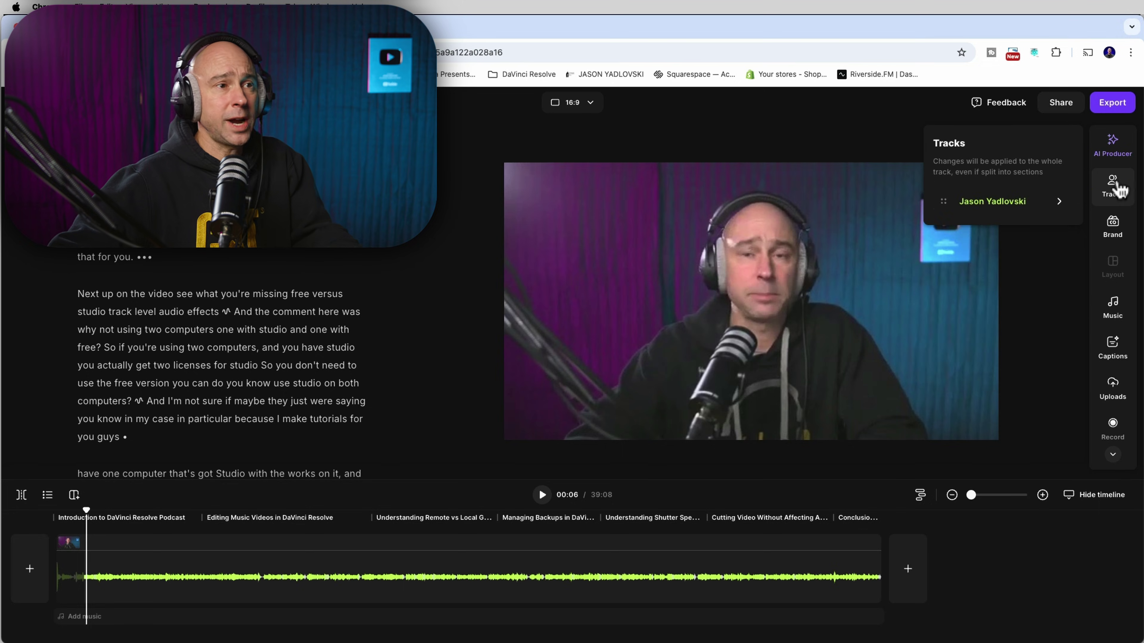
click(1112, 225)
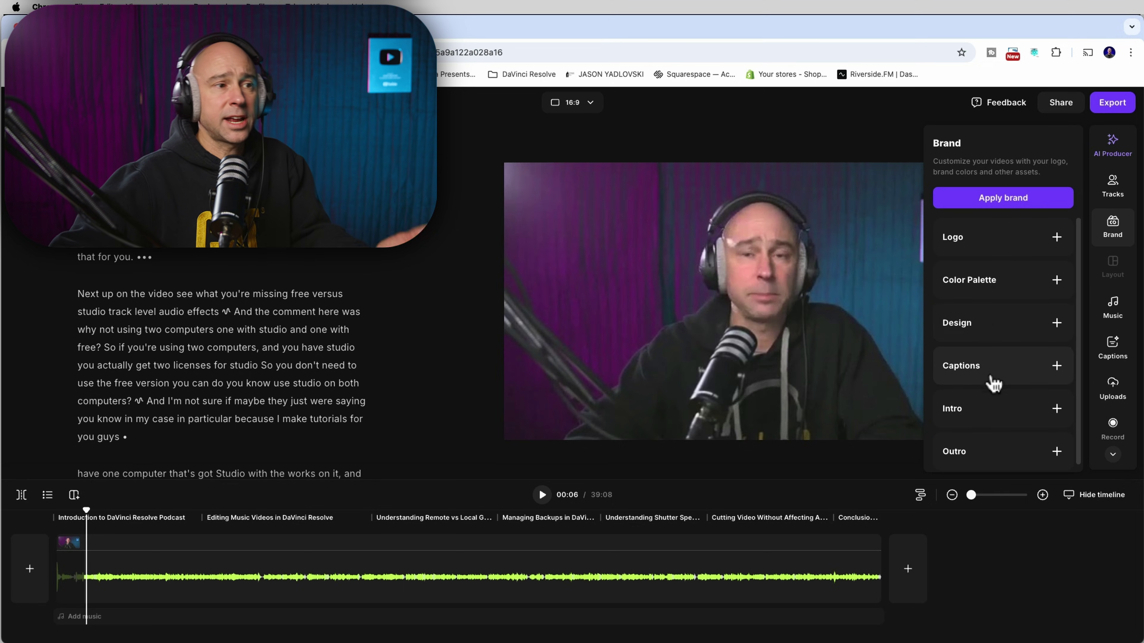
Check the brand's default caption styles, then apply the plain white caption preset.
click(1013, 364)
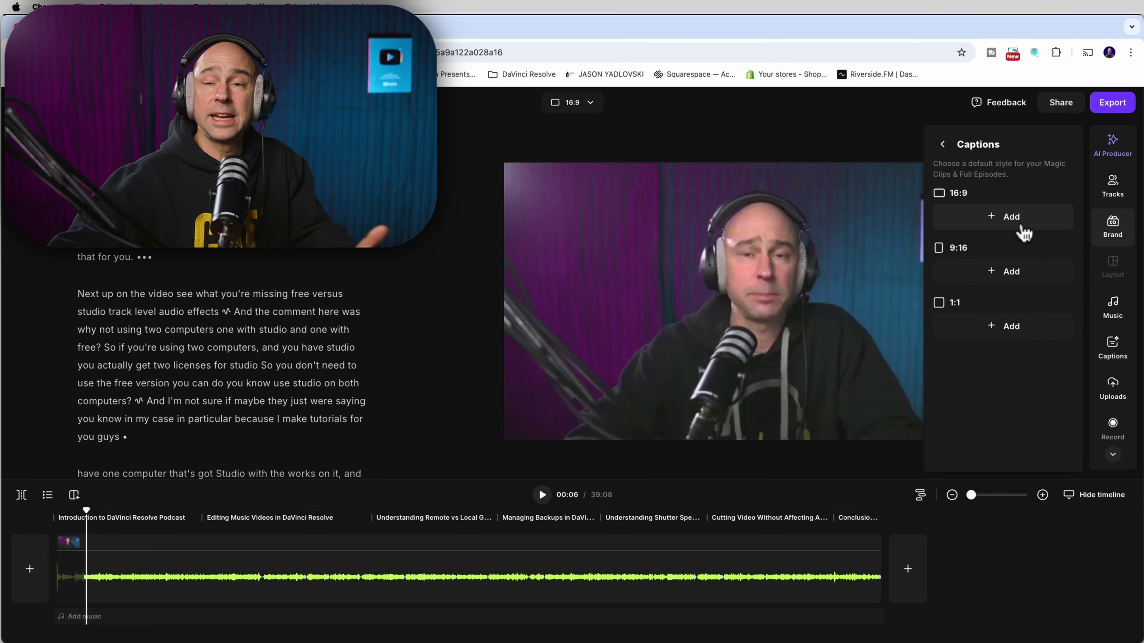
click(1113, 234)
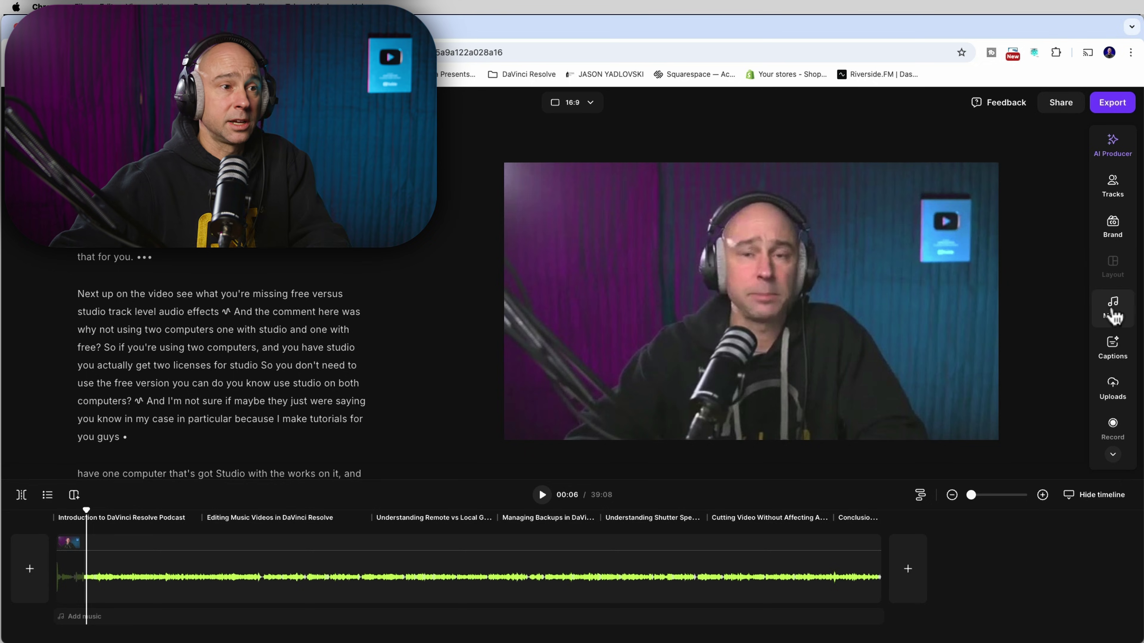
click(1112, 347)
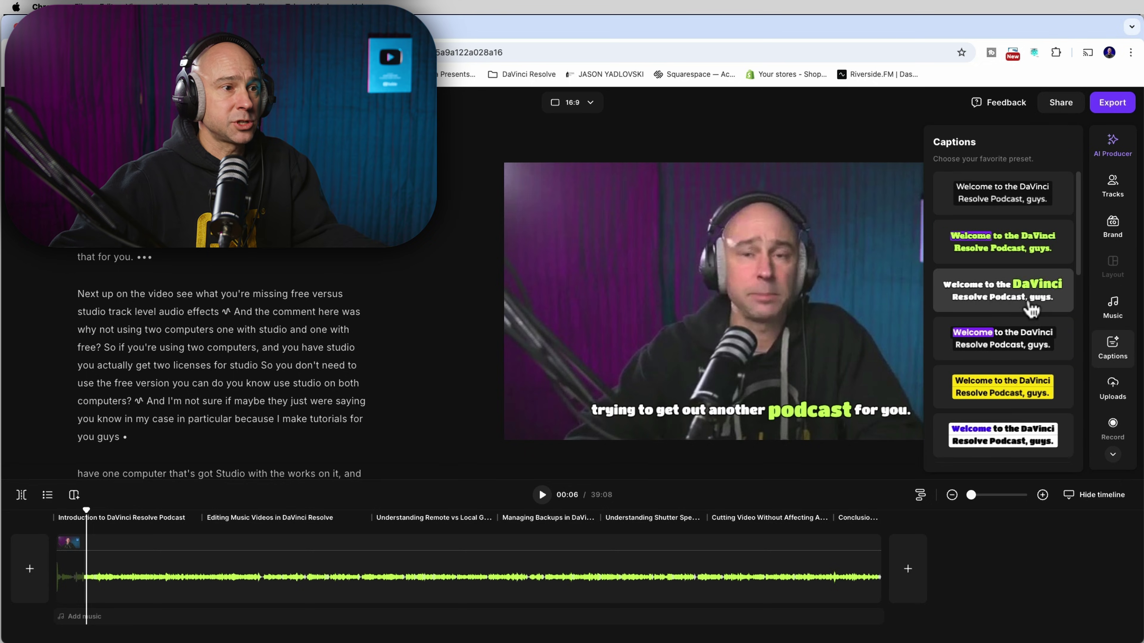
scroll(1030, 288, down, 5)
scroll(1028, 293, down, 5)
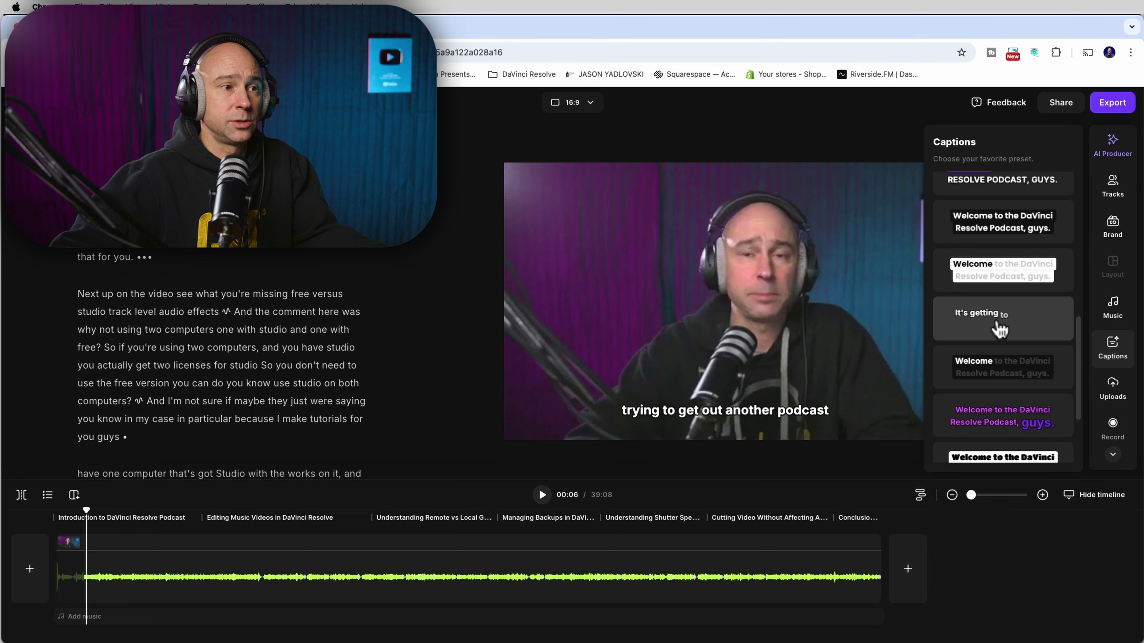
click(998, 329)
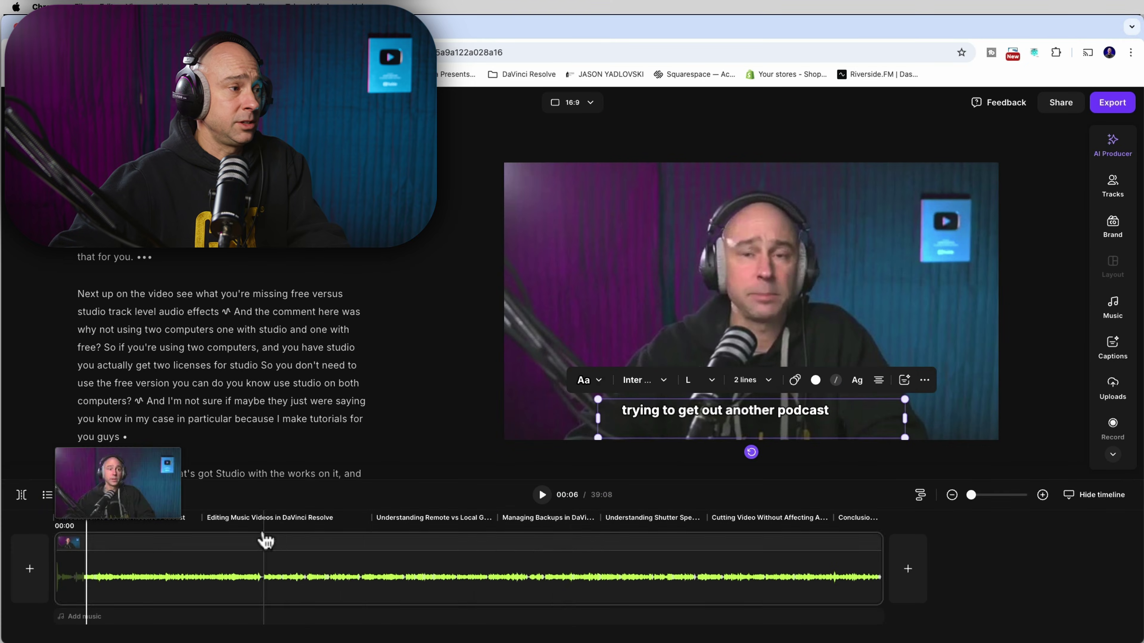
Preview the white captions by playing briefly from around 08:39 and 12:40.
click(263, 540)
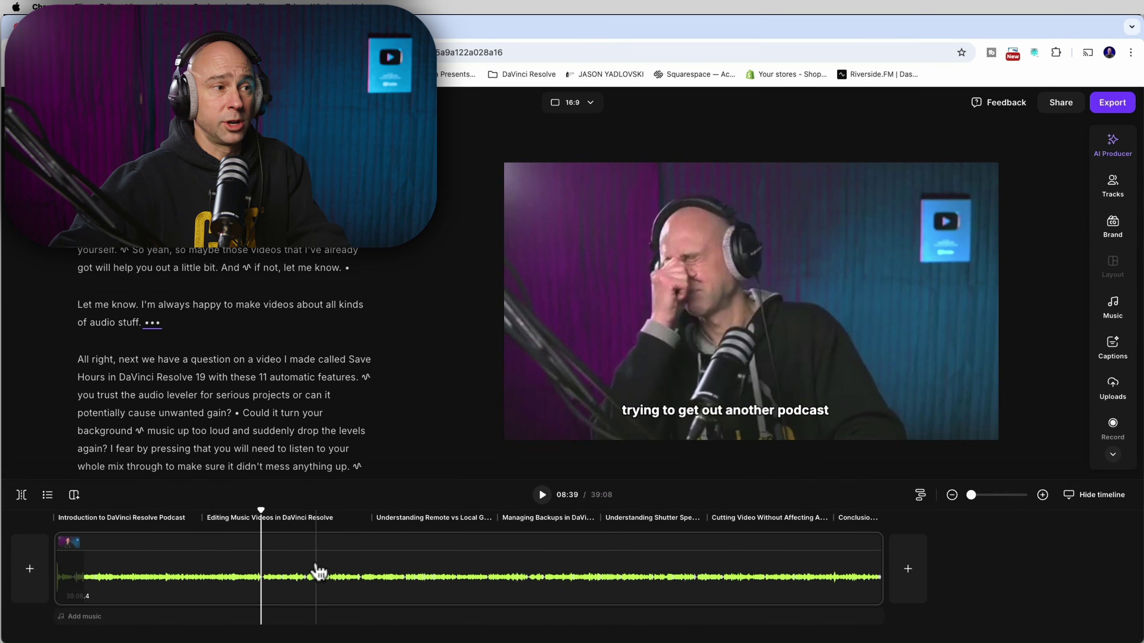
click(344, 551)
key(space)
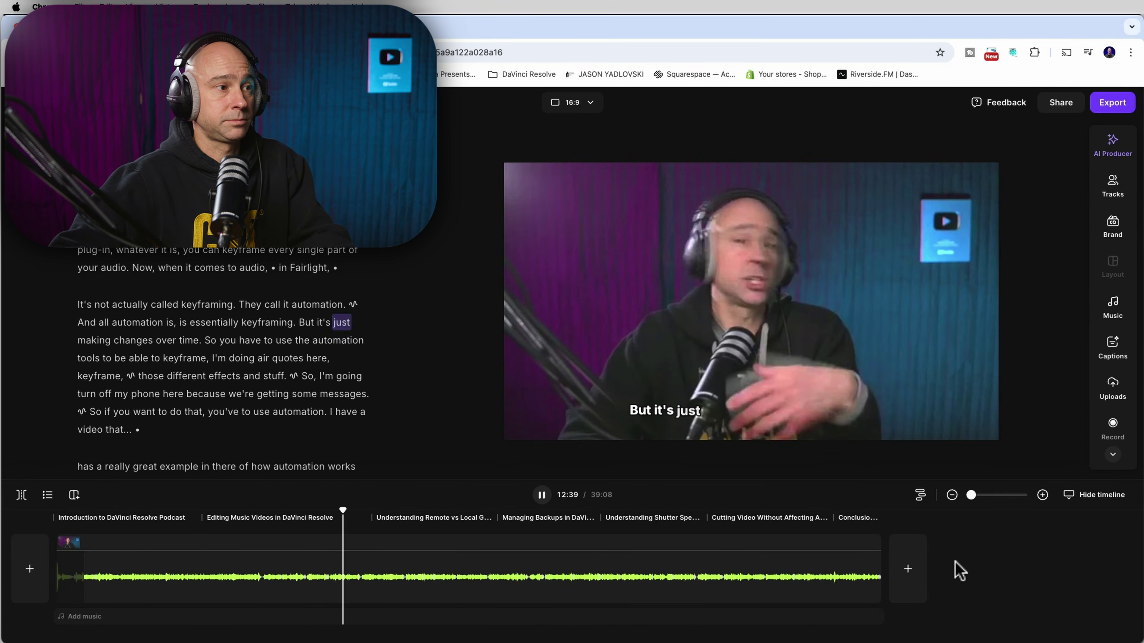
key(space)
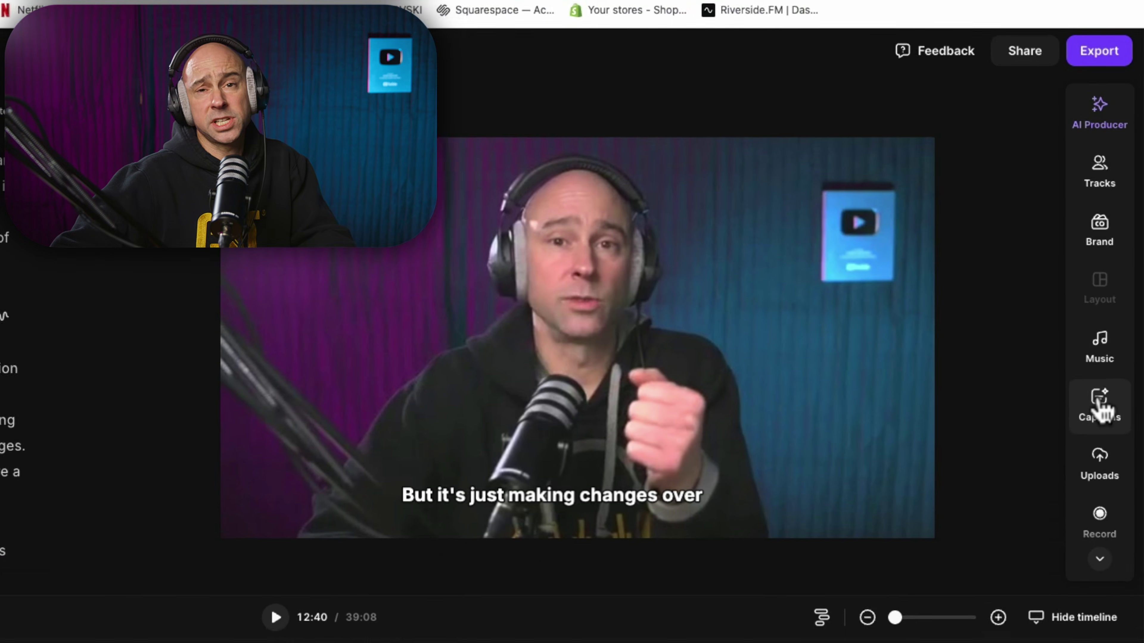
Try the yellow-boxed preset, then apply the caption style highlighting the spoken word in orange.
click(1098, 415)
click(911, 469)
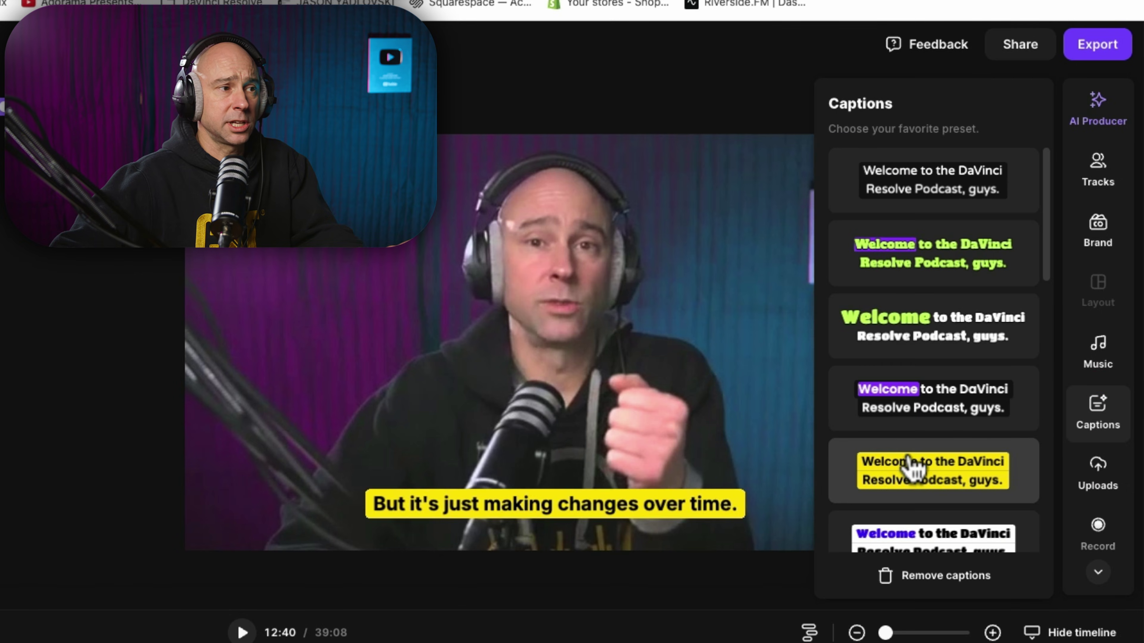
scroll(912, 468, down, 2)
click(911, 482)
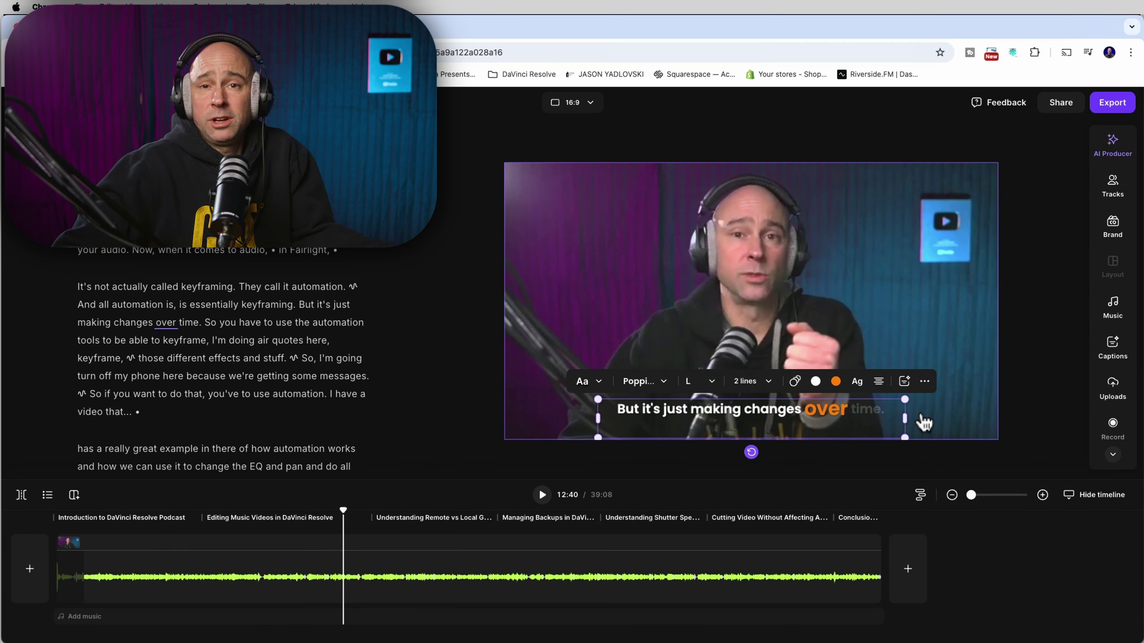
click(1112, 388)
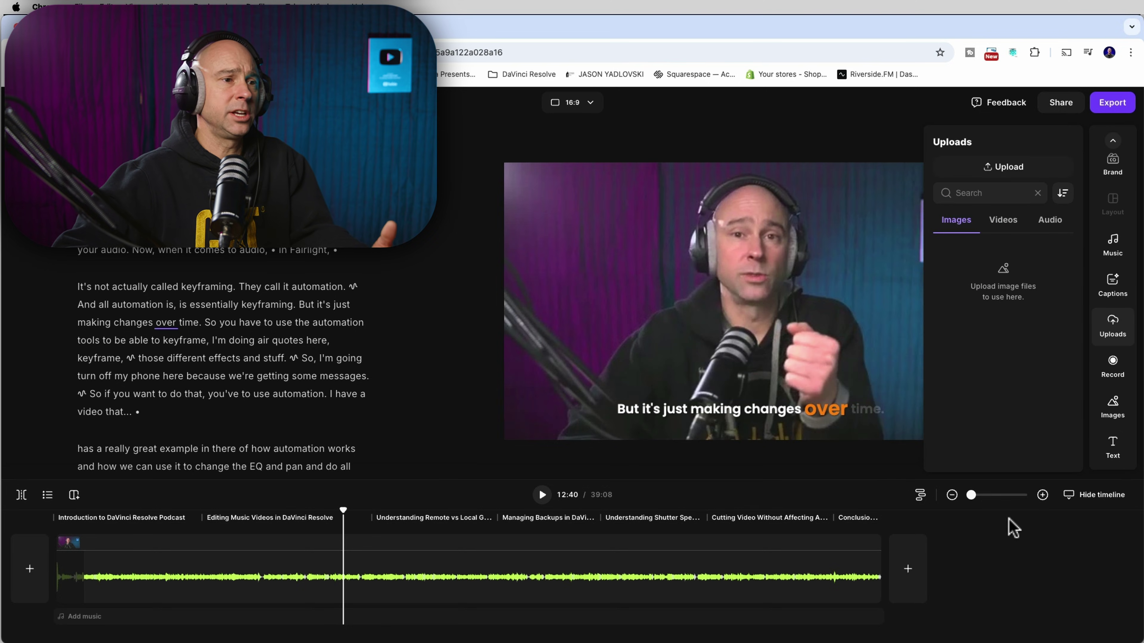
Add the first Speaker name label from the Text options above the captions.
click(1112, 405)
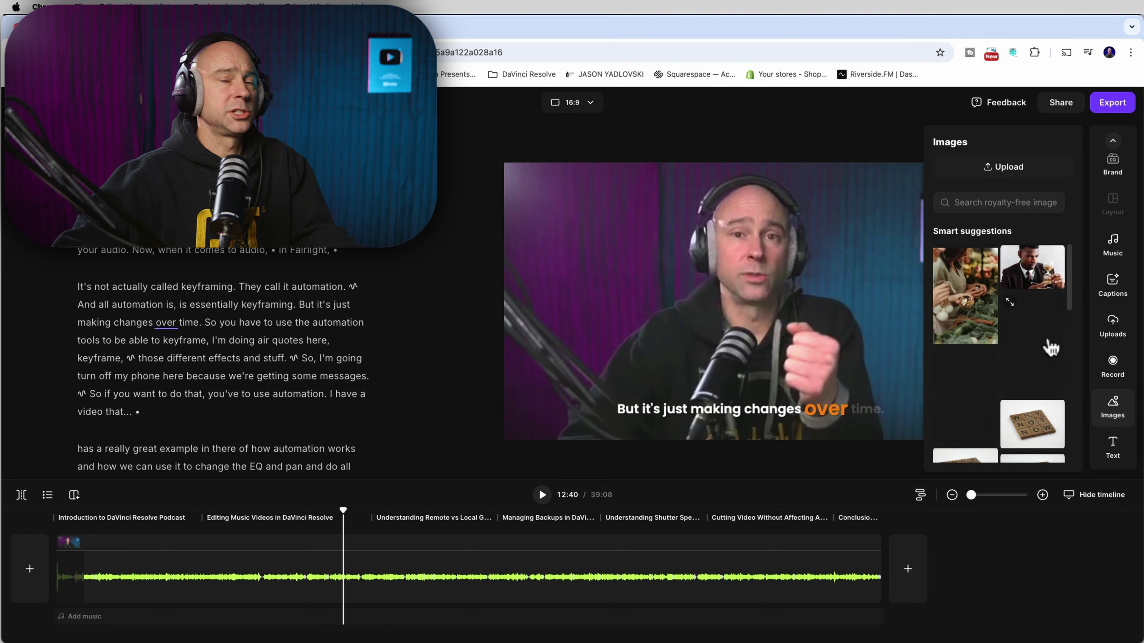
click(1113, 447)
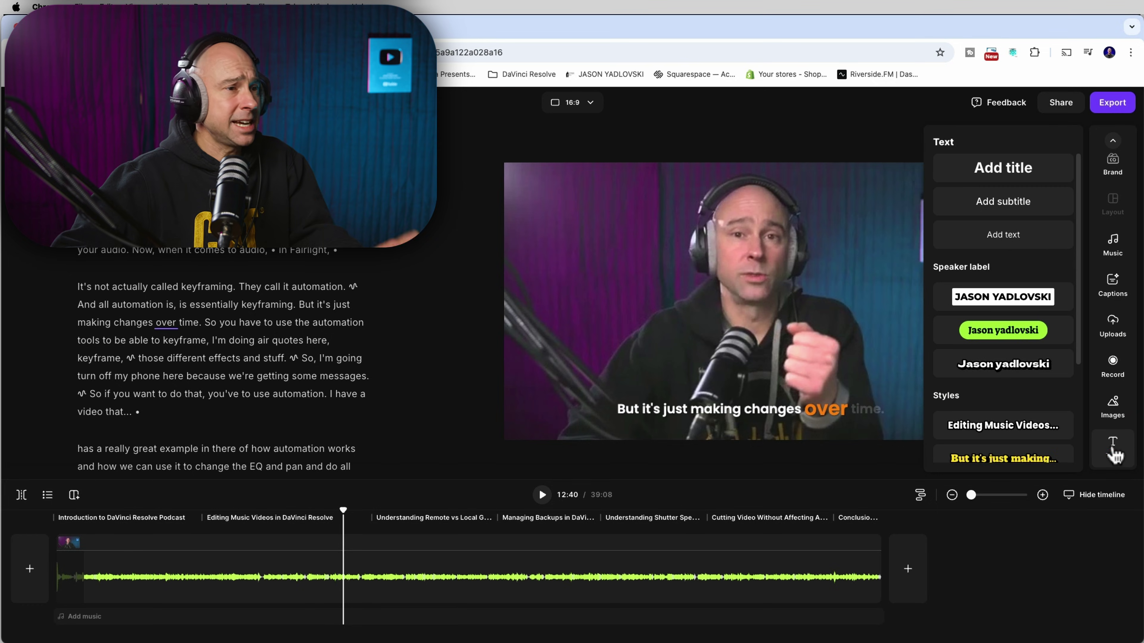
click(989, 305)
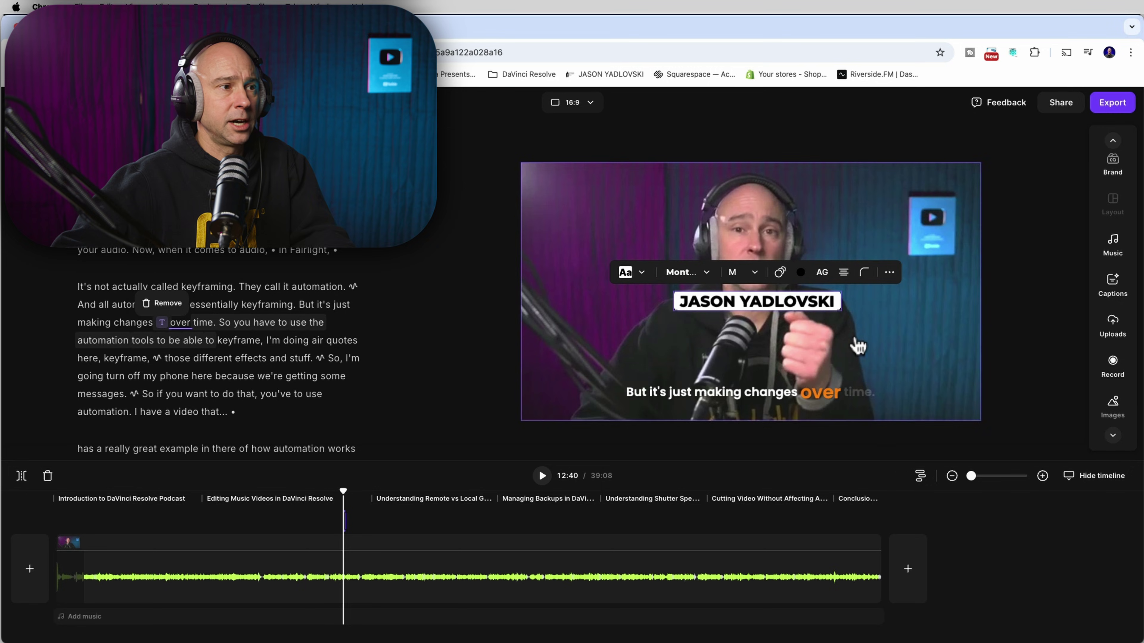
drag(823, 301, 795, 301)
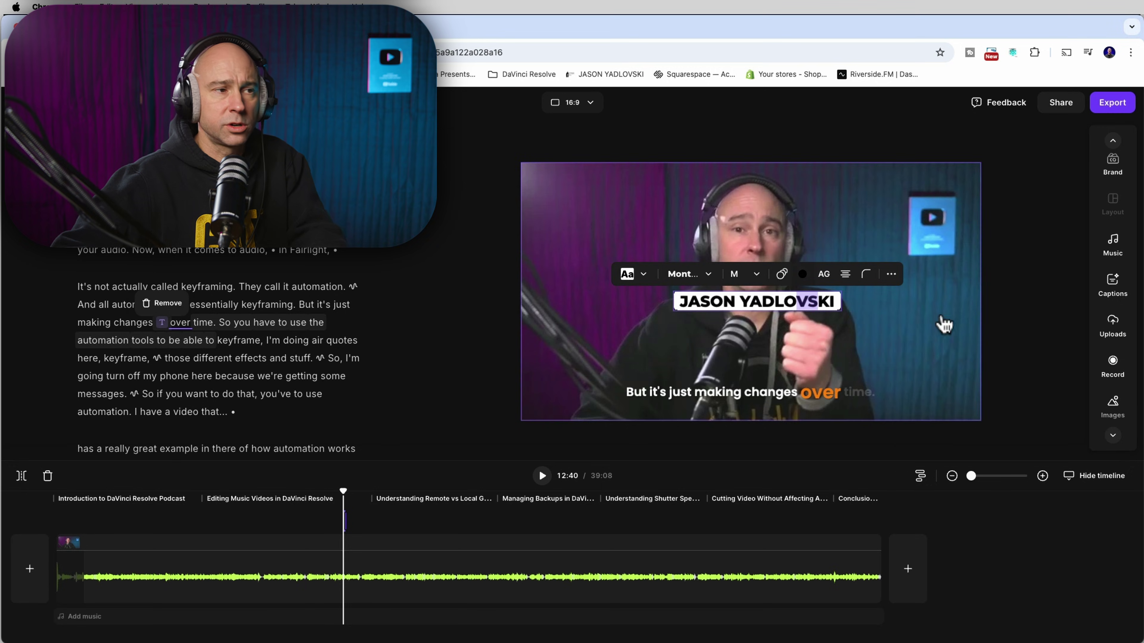
click(1032, 376)
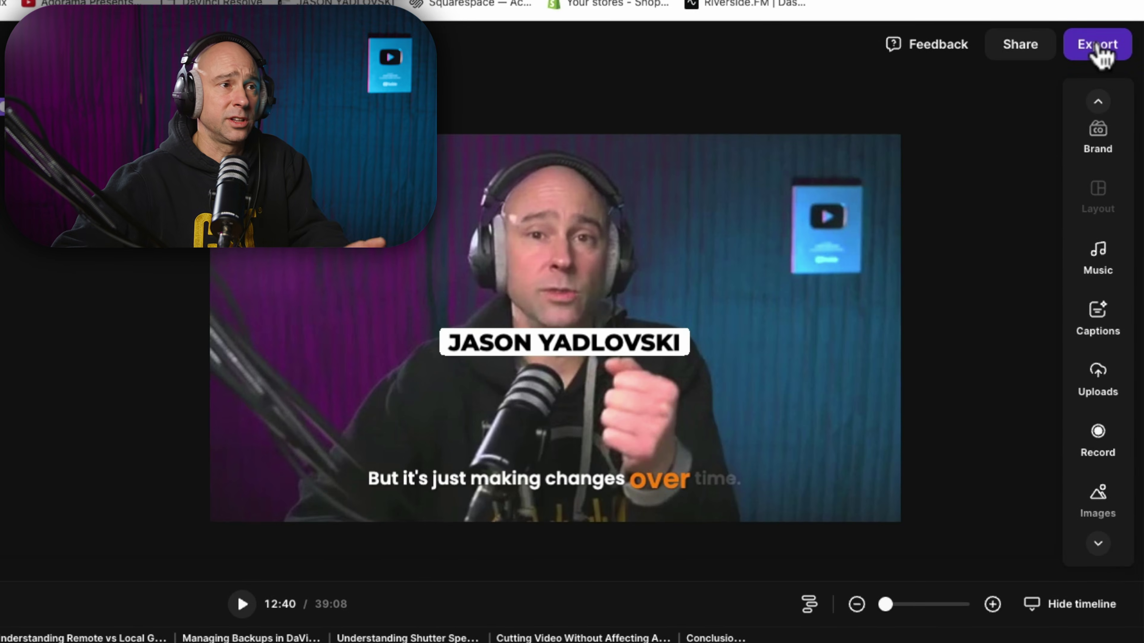
Review the 1080p HD video export quality and leave Remove watermark switched off.
click(1097, 45)
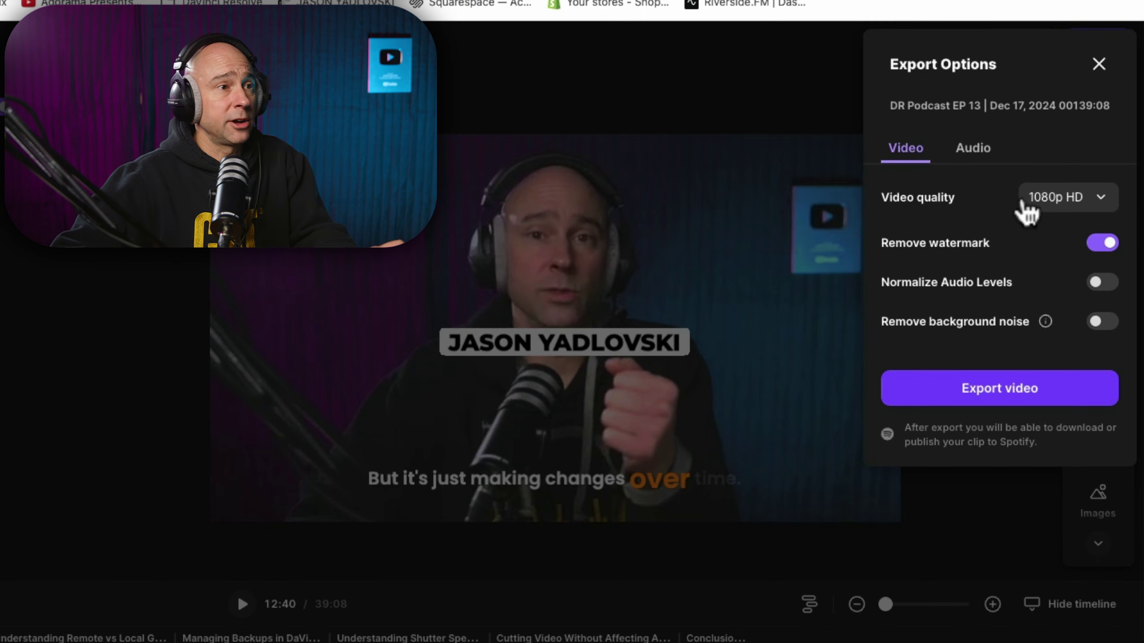
click(1052, 208)
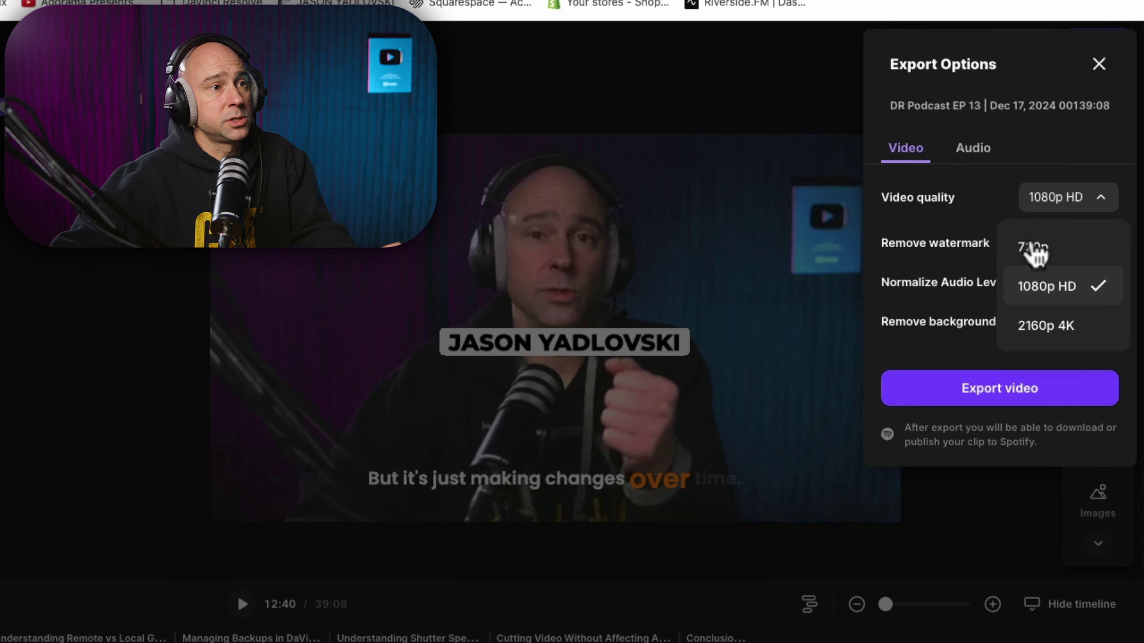
click(993, 212)
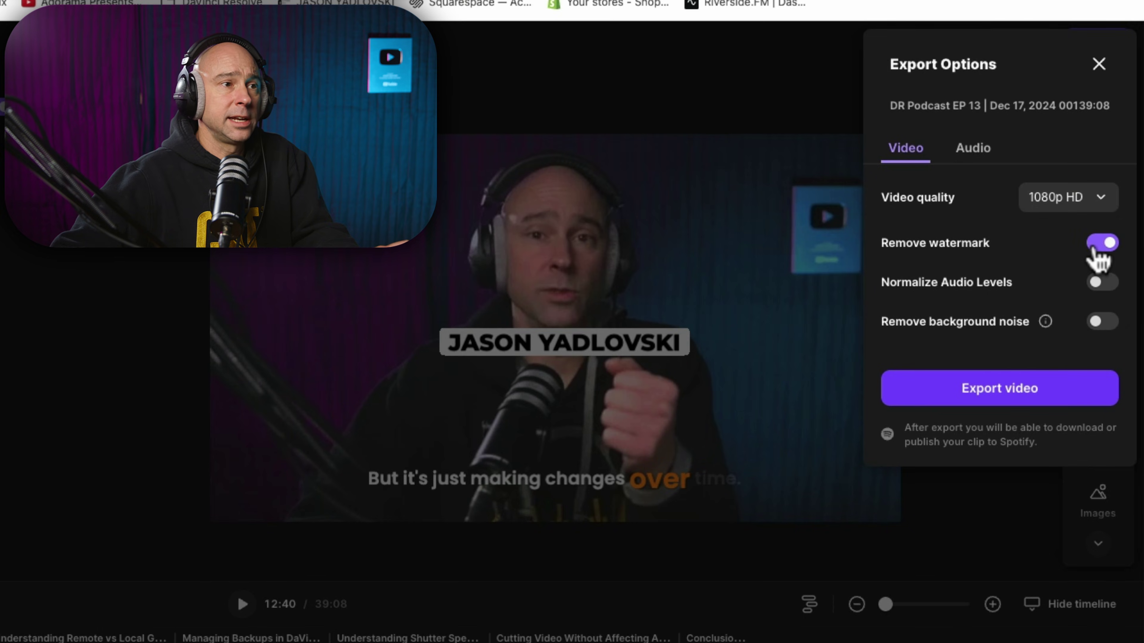
click(1100, 243)
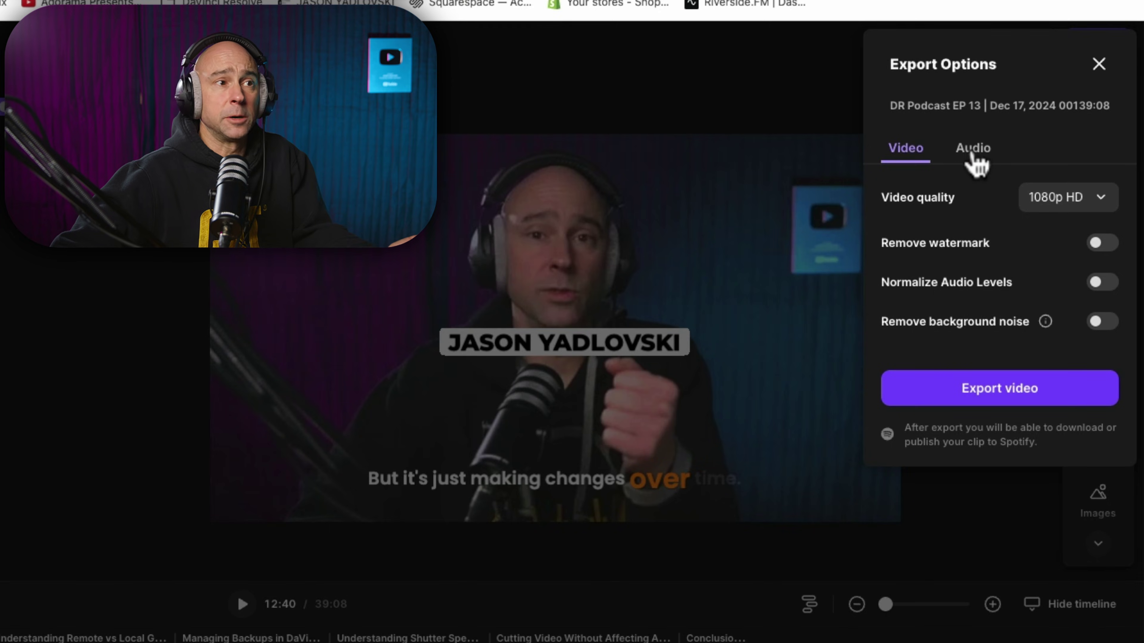
Check the WAV HD audio export setting unchanged and close the export options.
click(973, 154)
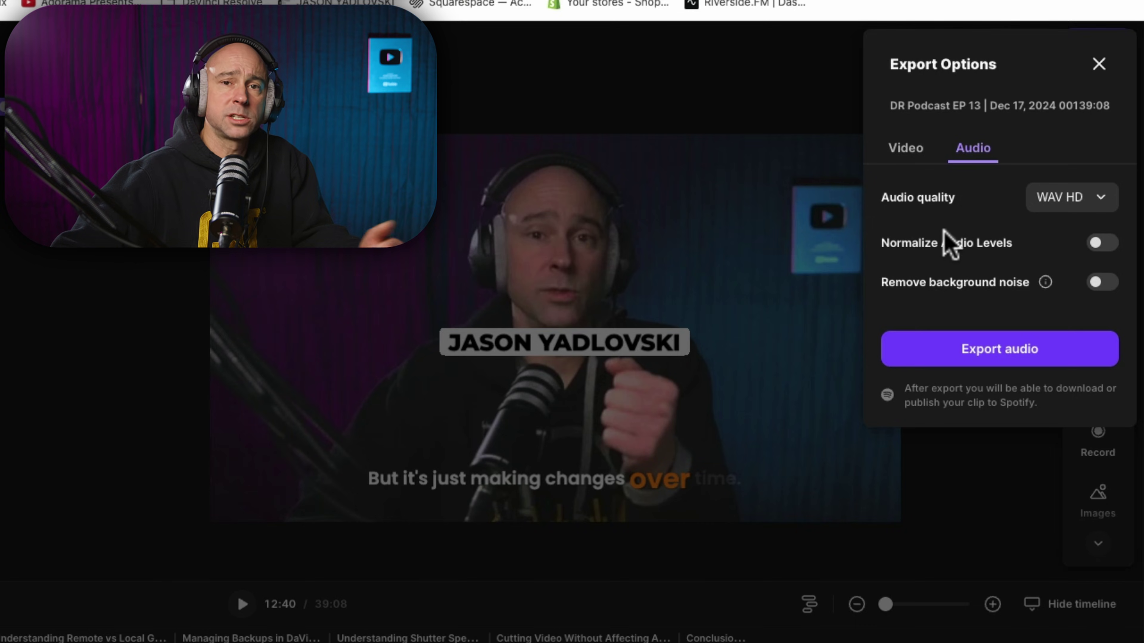
click(1068, 201)
click(984, 200)
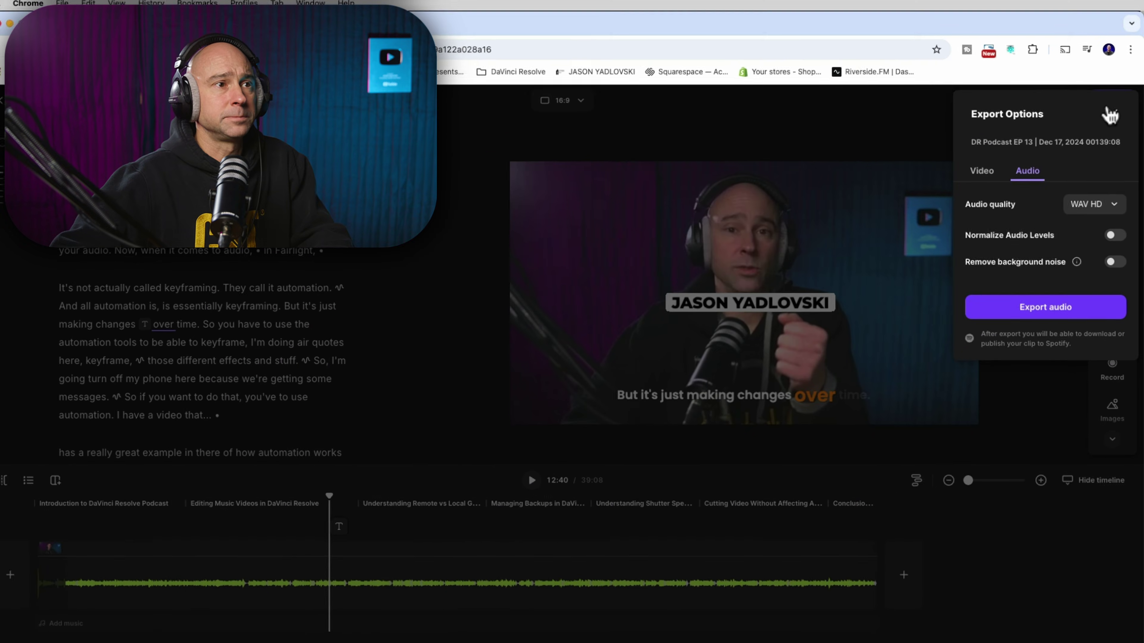
click(1099, 64)
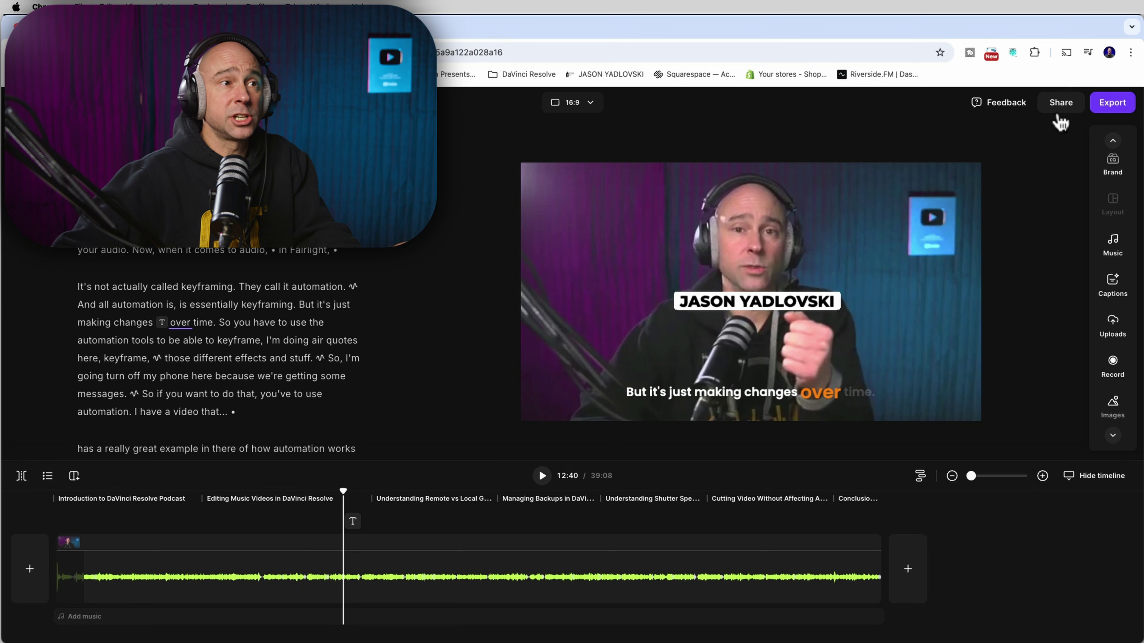
click(1061, 105)
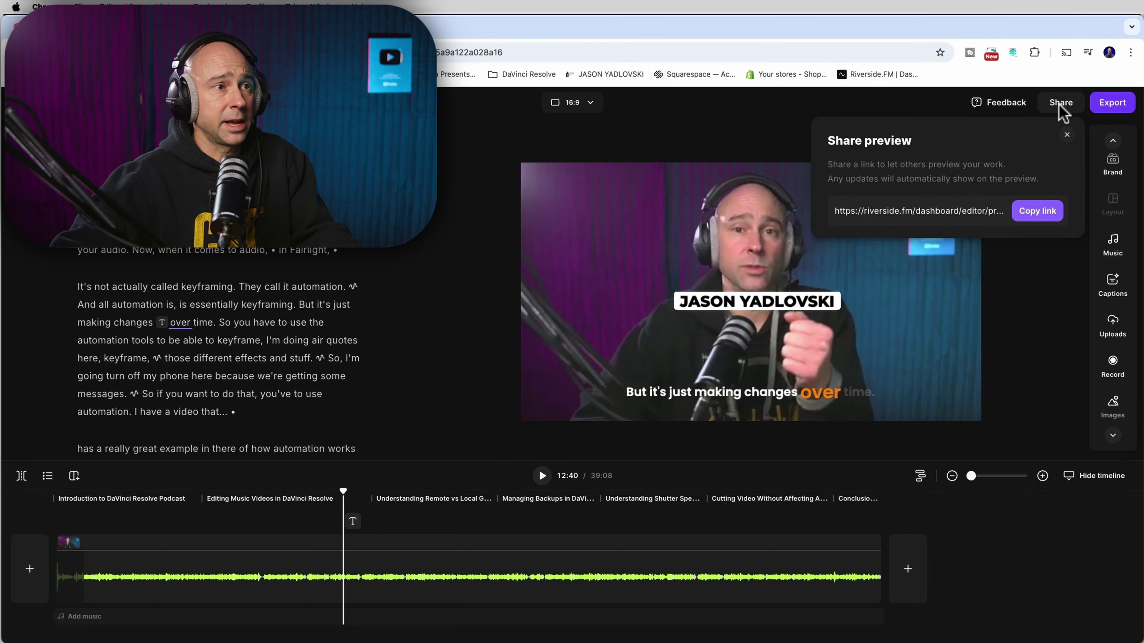
click(1059, 106)
click(1059, 106)
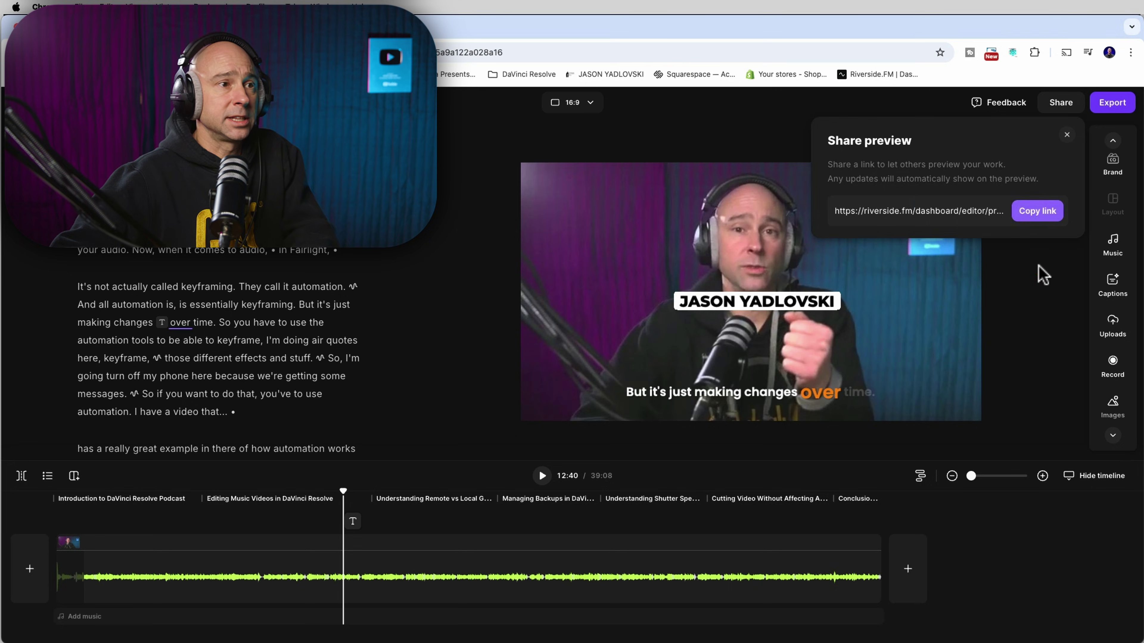
click(718, 130)
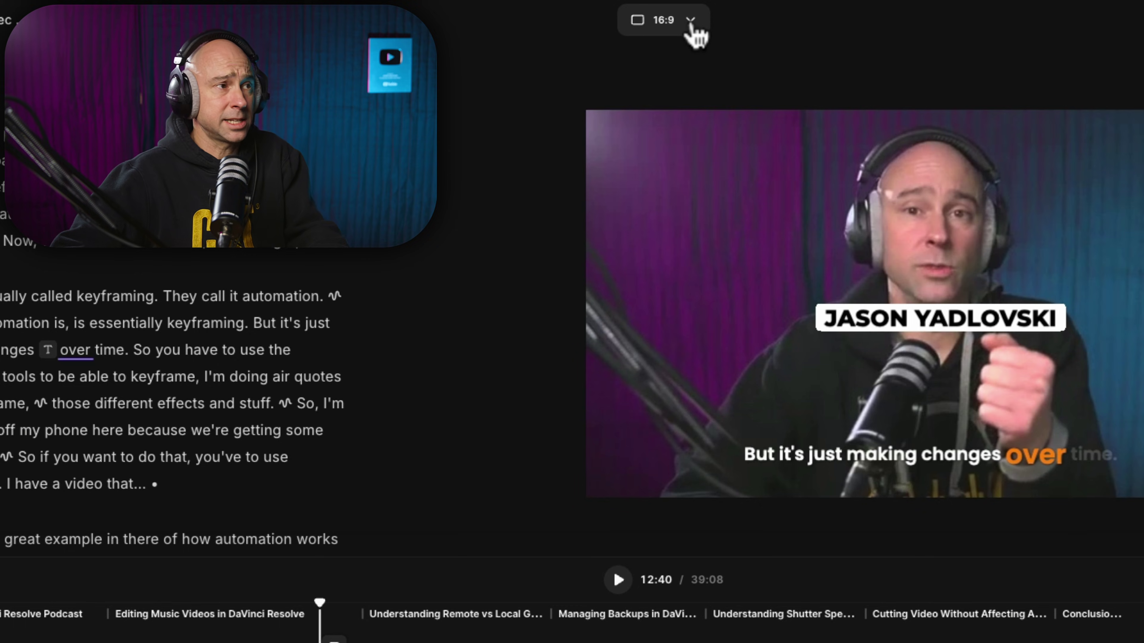
click(690, 22)
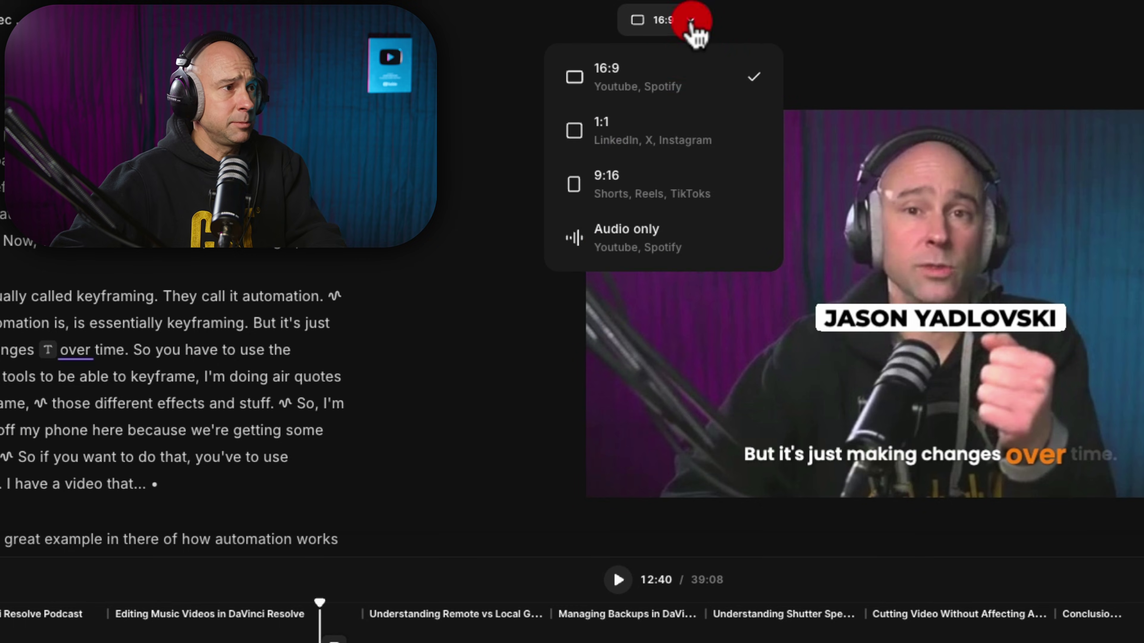
click(636, 143)
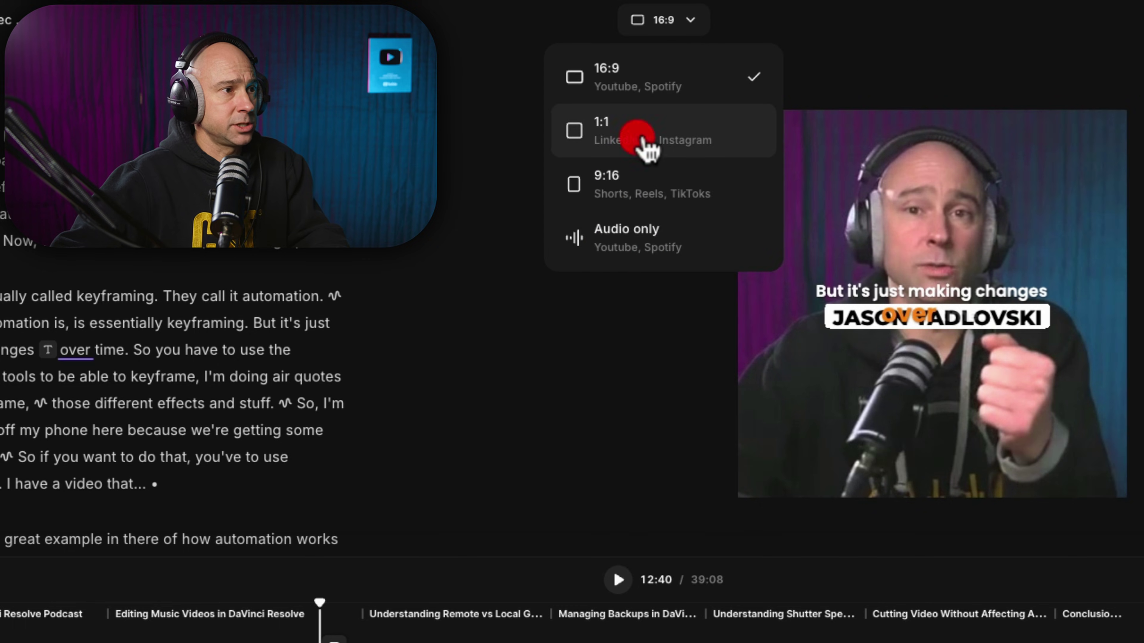
click(644, 146)
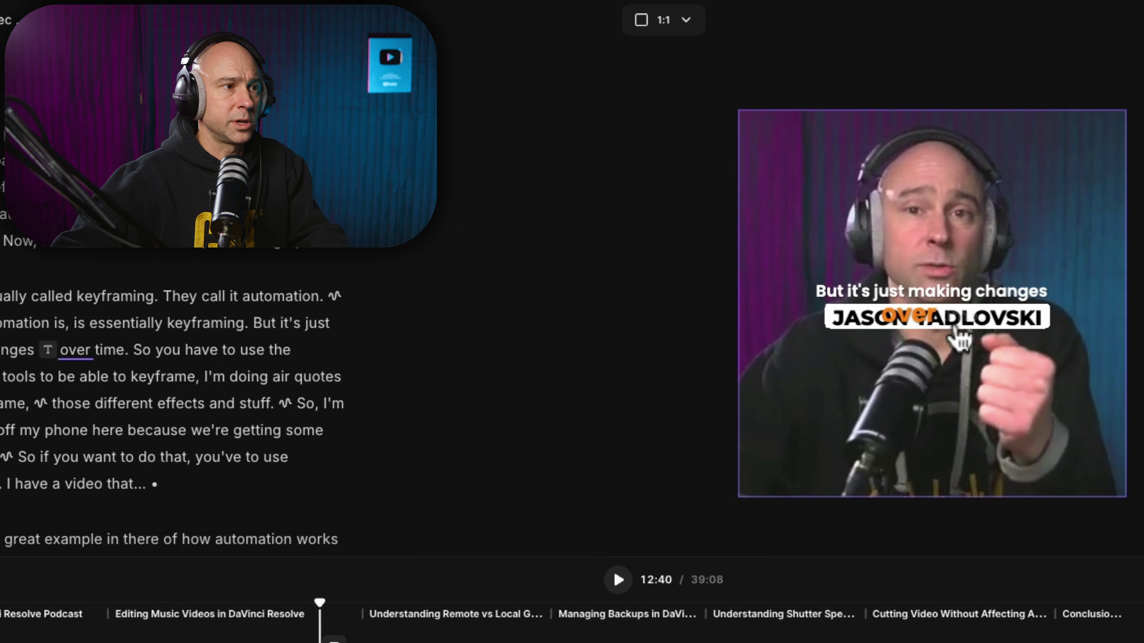
drag(958, 339, 959, 456)
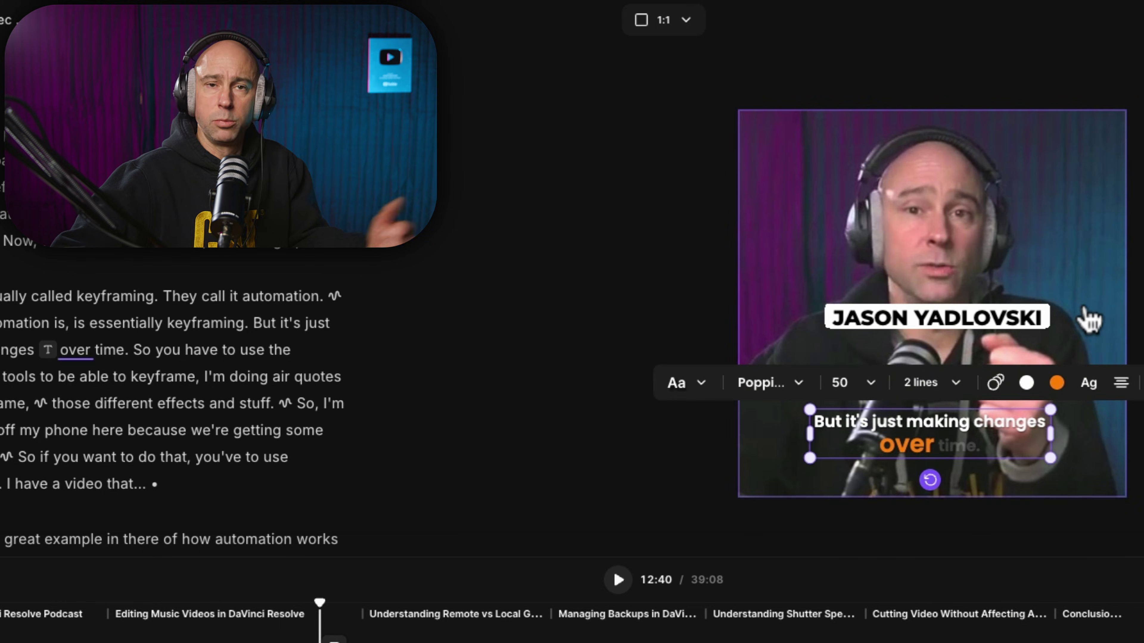
click(687, 20)
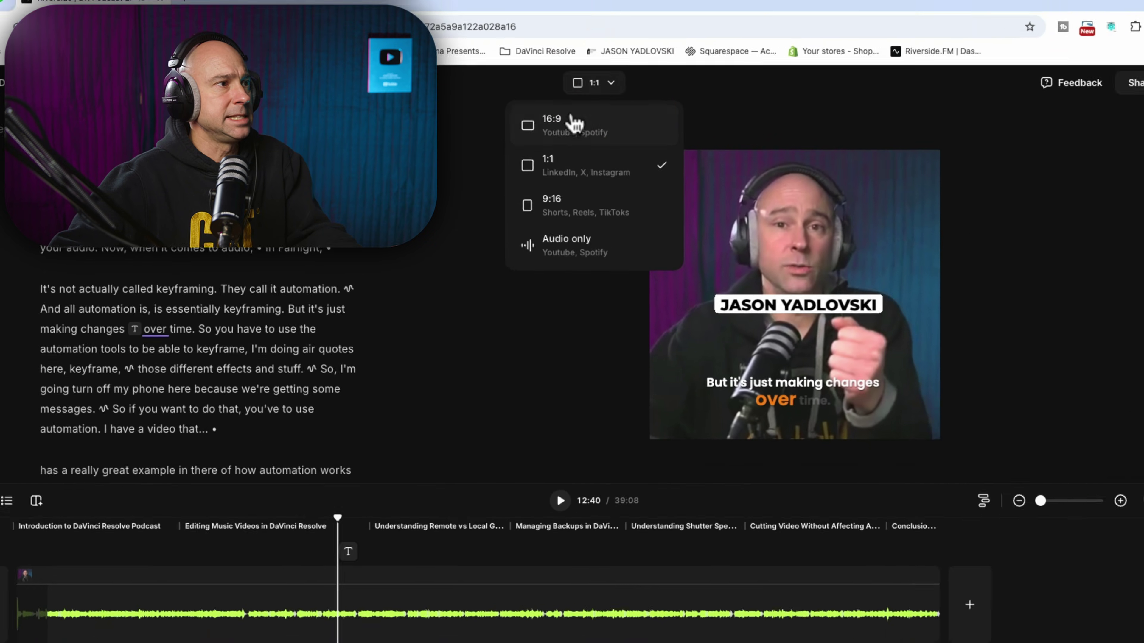
click(637, 68)
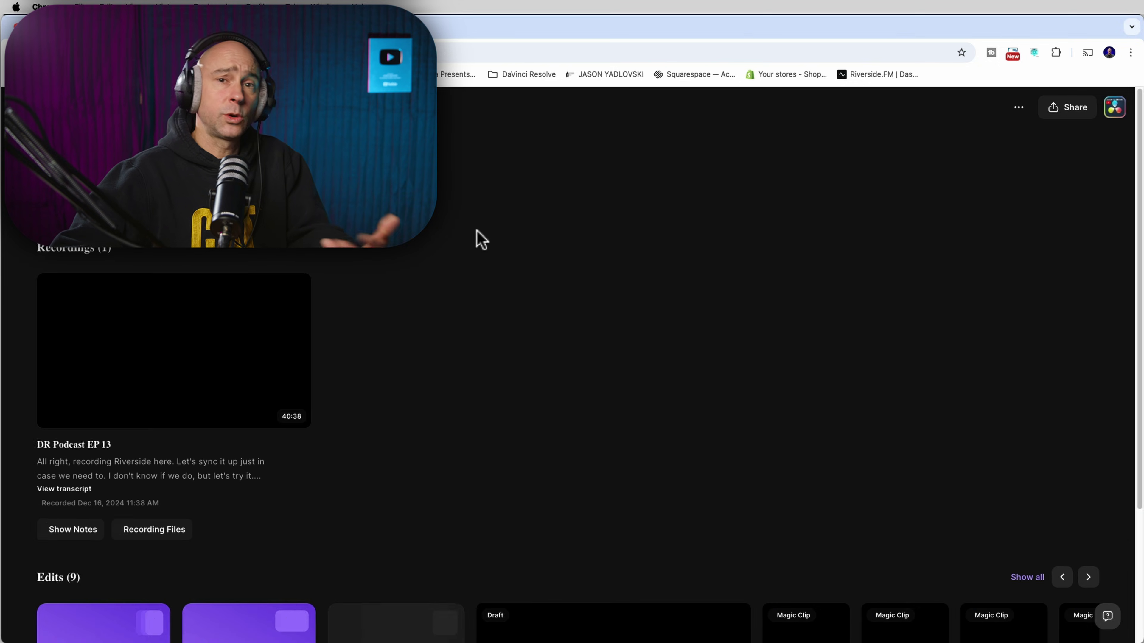
Page through the project's Edits row of Magic Clips beside the 39:08 draft.
scroll(619, 334, down, 2)
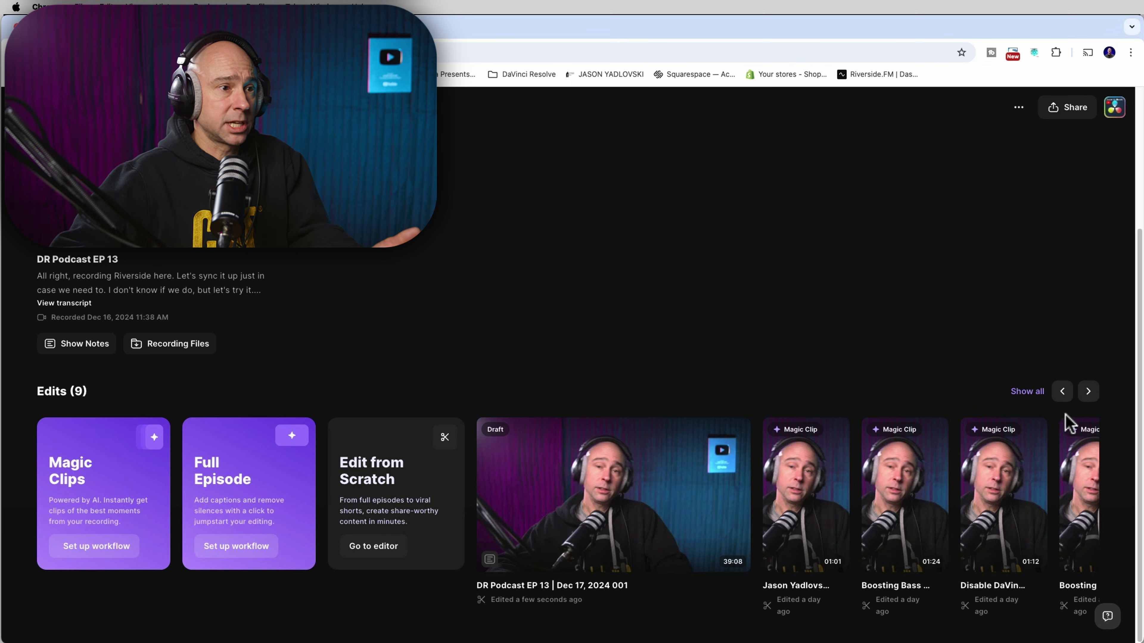
click(1087, 395)
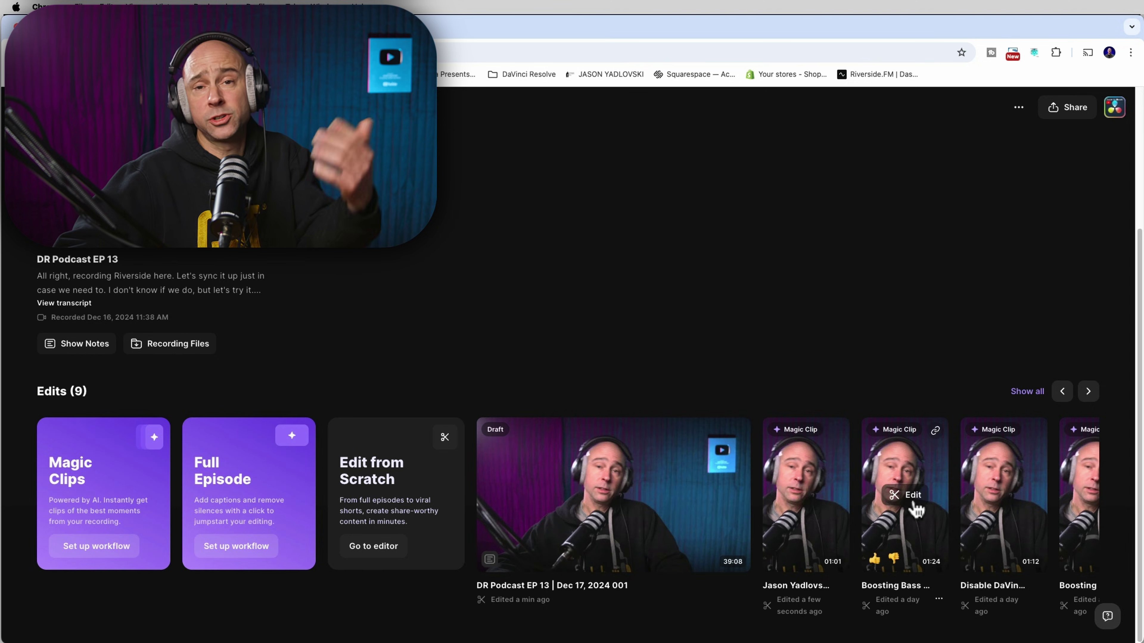
scroll(307, 449, up, 2)
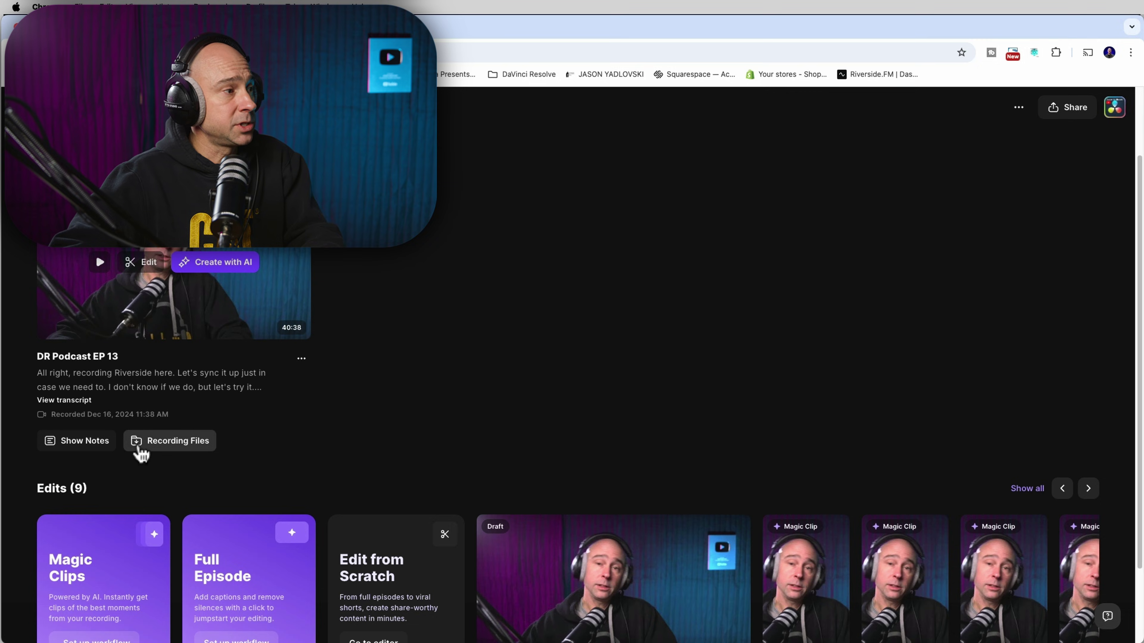
View the 40:38 participant tracks and transcript under Recording Files, then page through social snapshots.
click(165, 443)
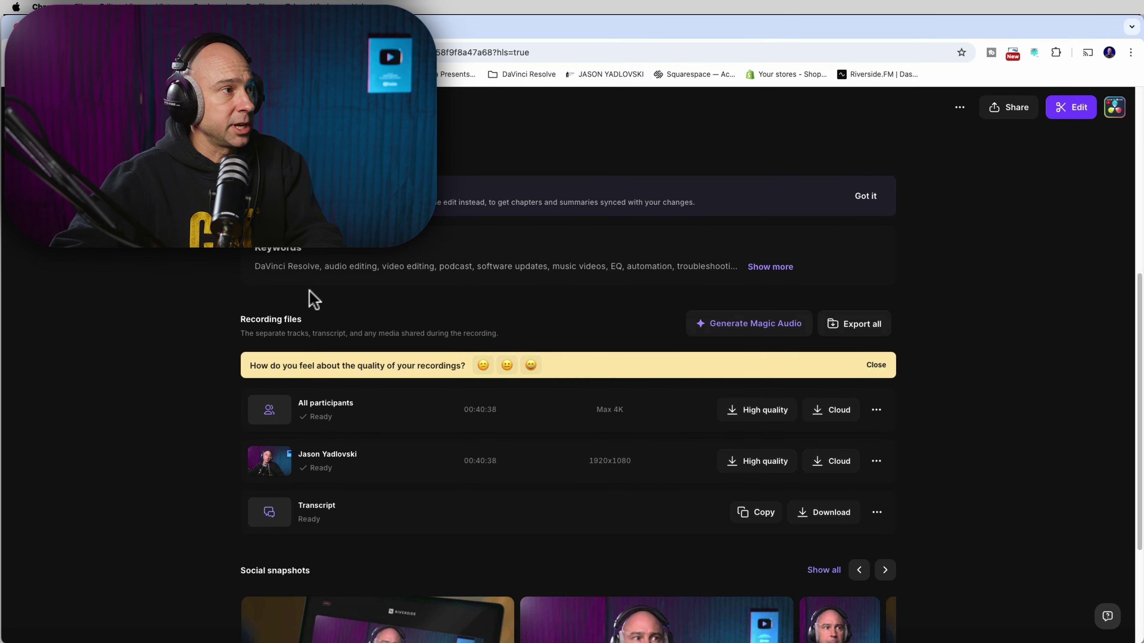
scroll(238, 327, up, 3)
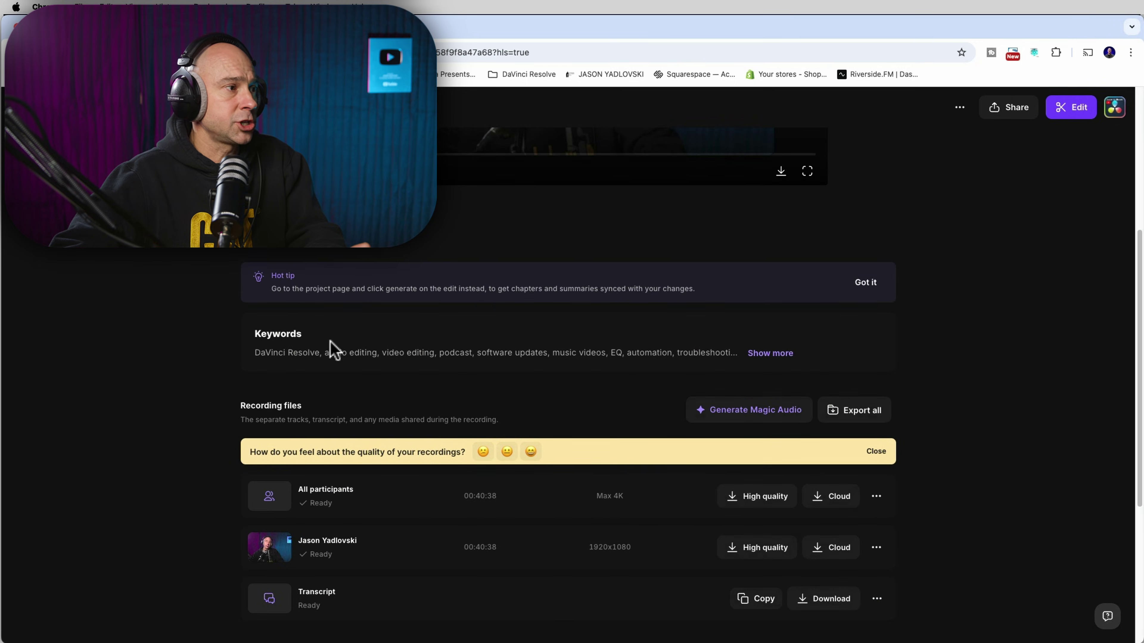
scroll(297, 350, down, 5)
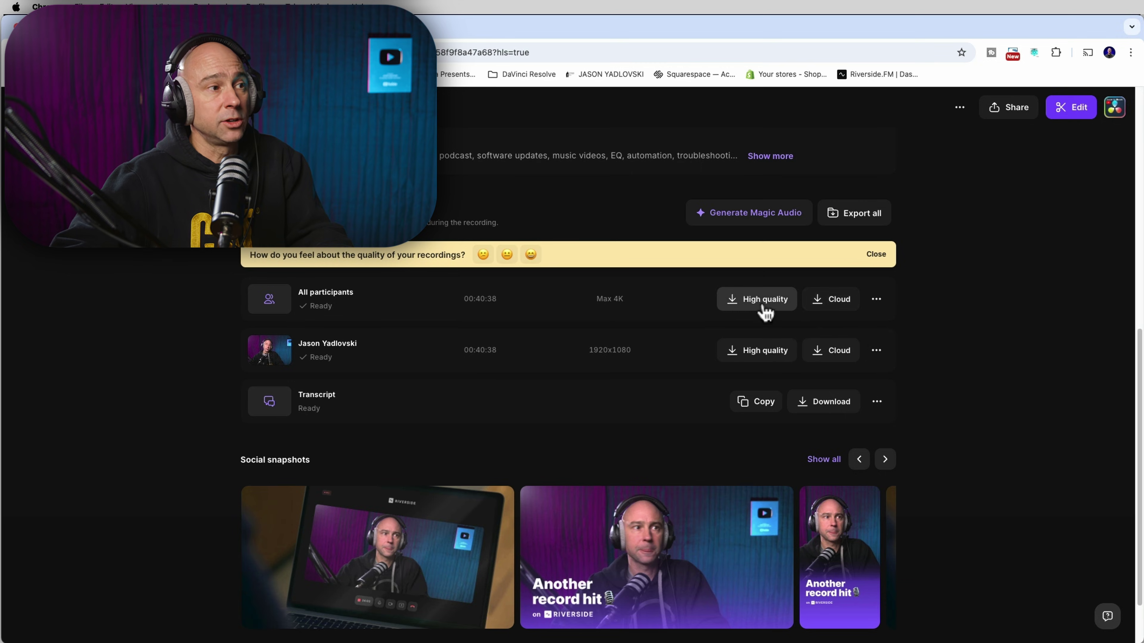
scroll(744, 493, down, 3)
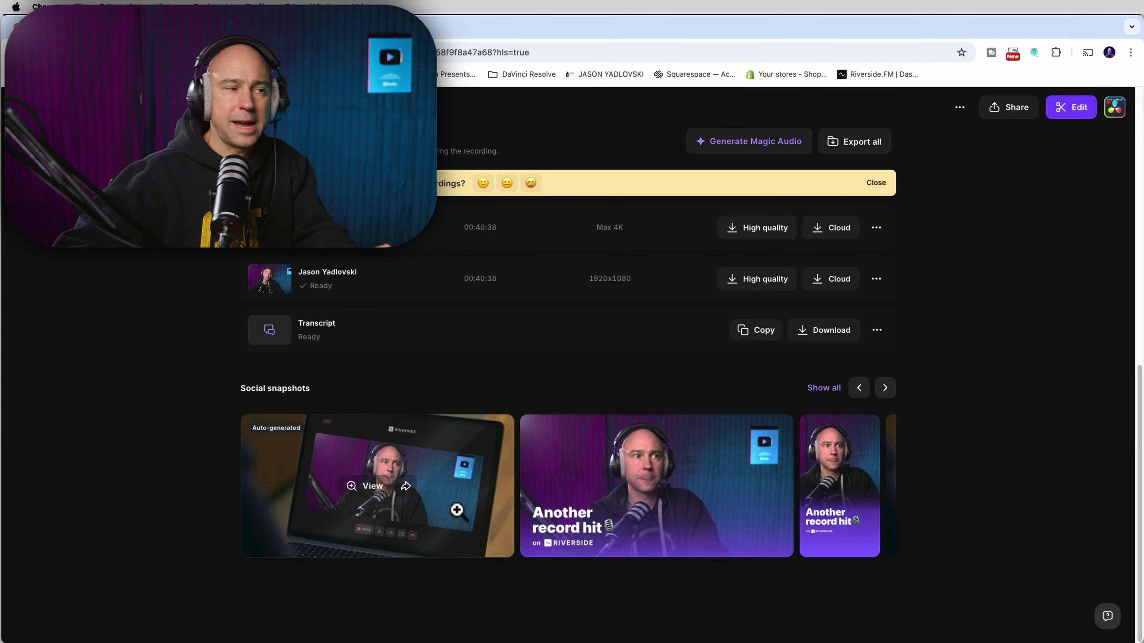
click(884, 399)
click(885, 396)
click(885, 395)
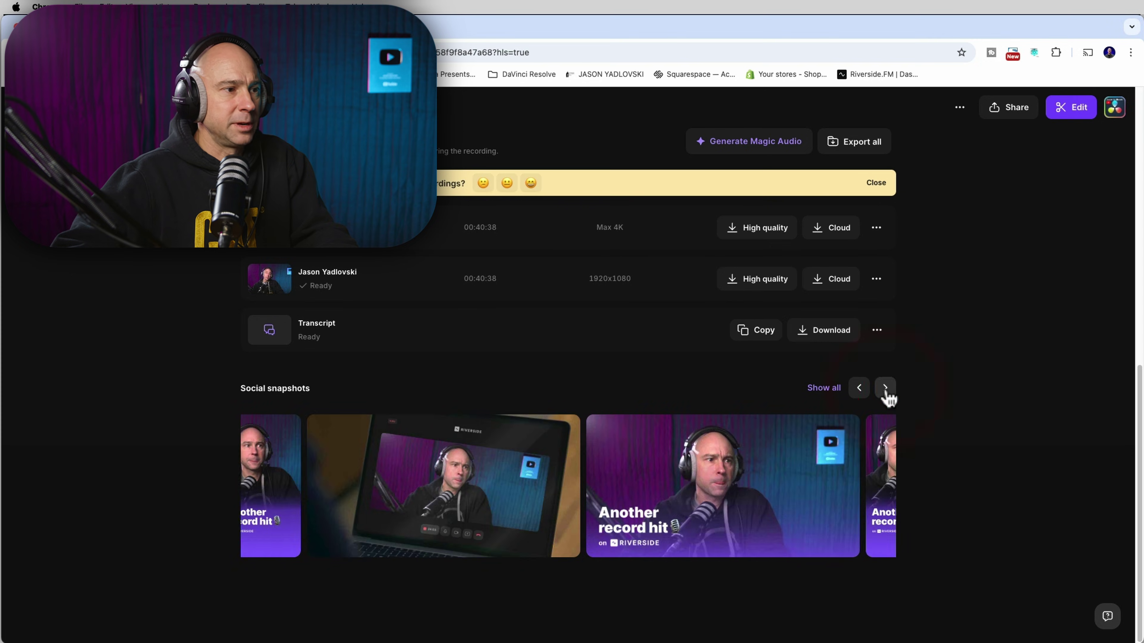